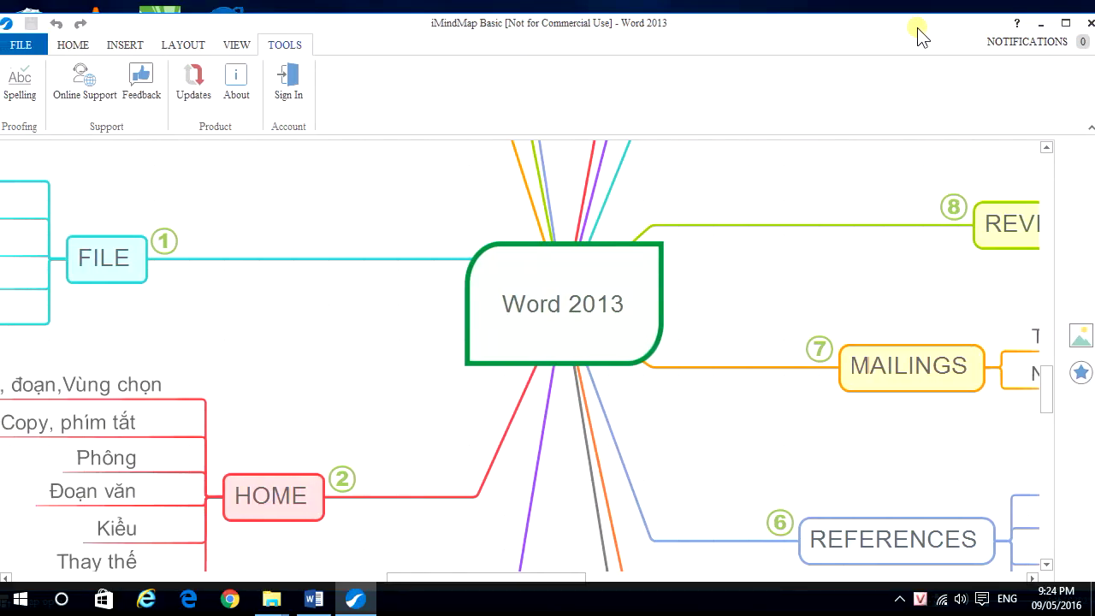
# Step: Collapse the iMindMap ribbon, pan to the HOME branch topics, then switch to the Word document
pyautogui.click(1086, 128)
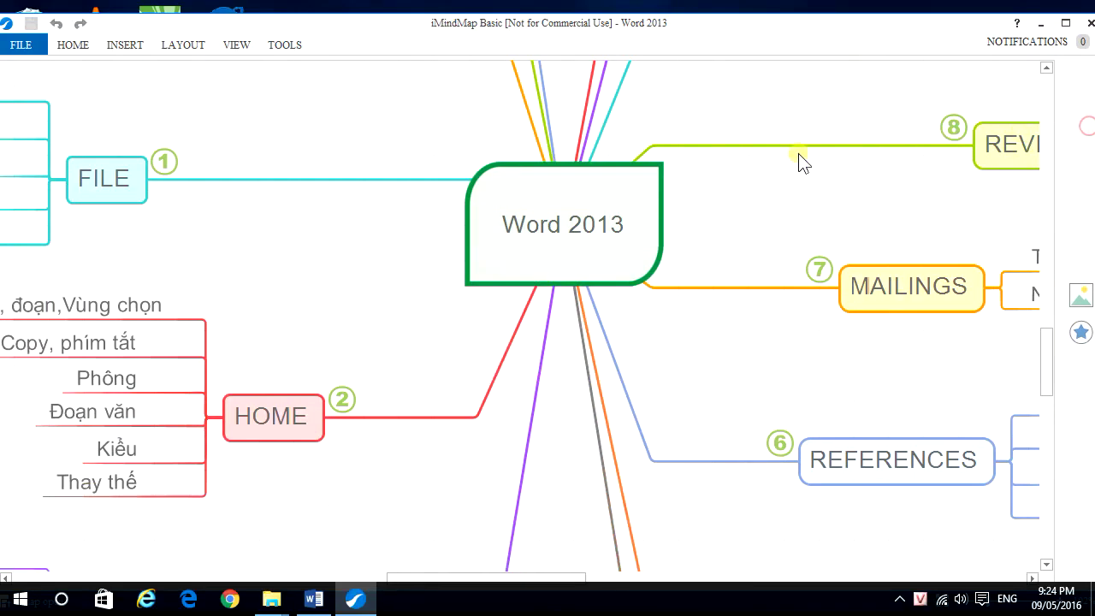
pyautogui.moveTo(741, 240); pyautogui.dragTo(851, 213)
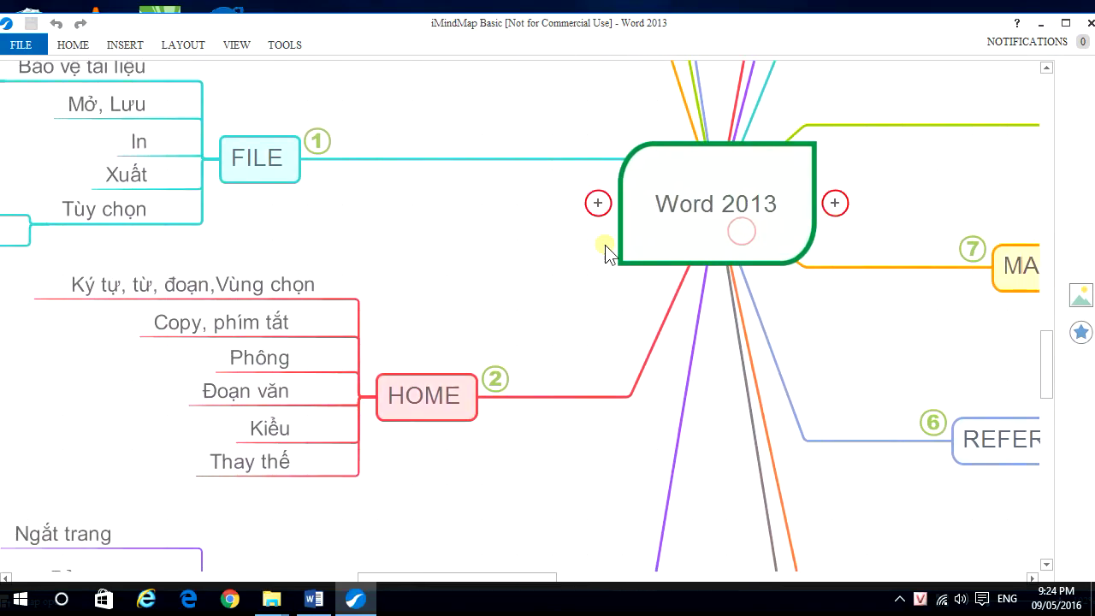
pyautogui.moveTo(464, 231)
pyautogui.mouseDown()
pyautogui.moveTo(620, 248)
pyautogui.moveTo(667, 240)
pyautogui.mouseUp()
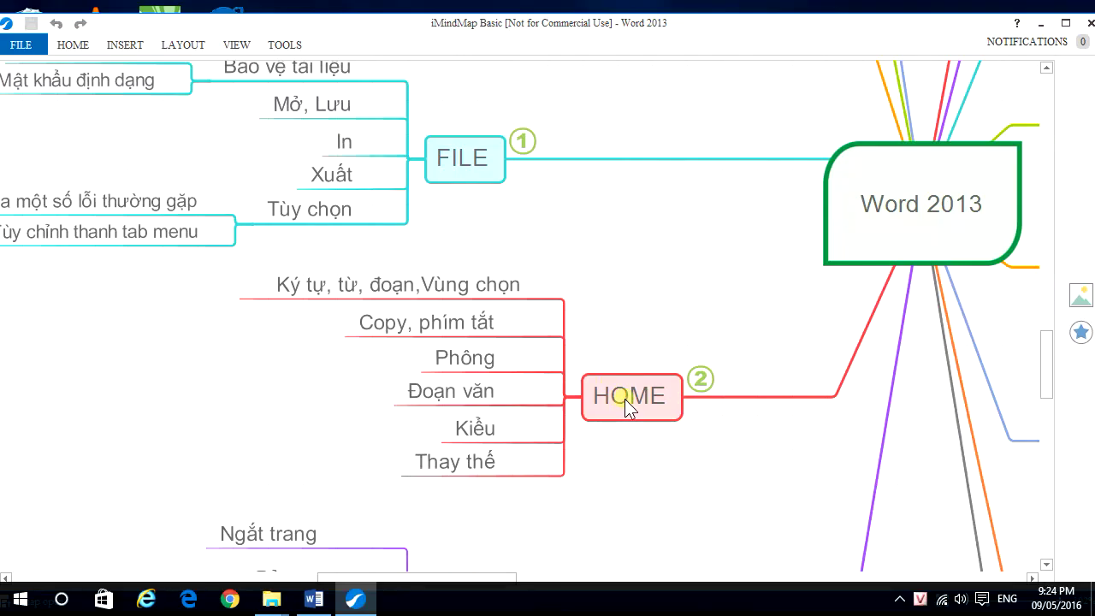
pyautogui.moveTo(618, 354); pyautogui.dragTo(667, 299)
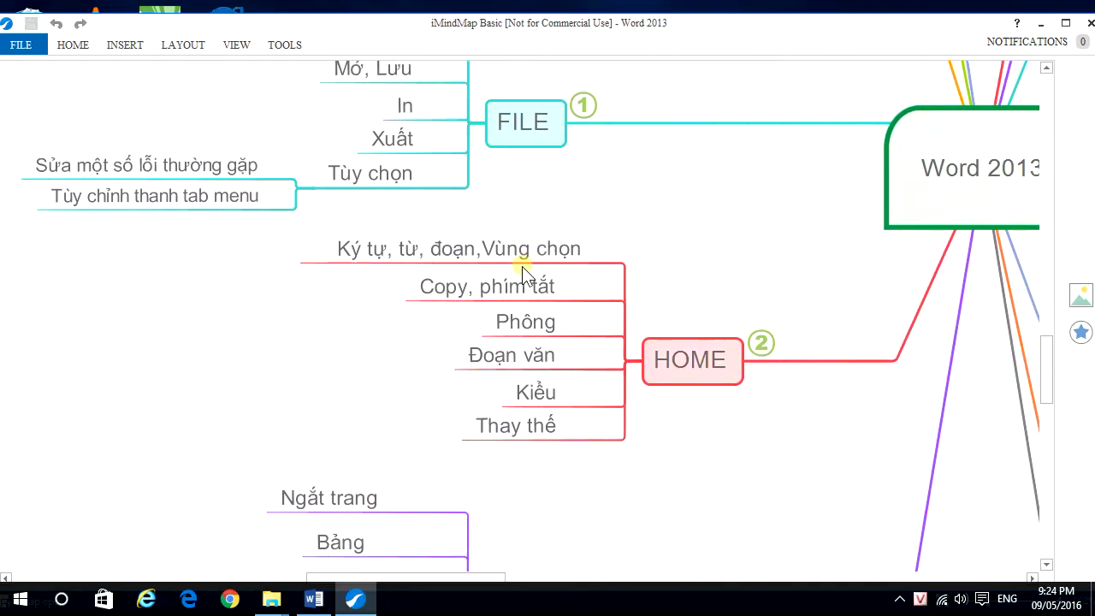
pyautogui.moveTo(647, 277); pyautogui.dragTo(659, 269)
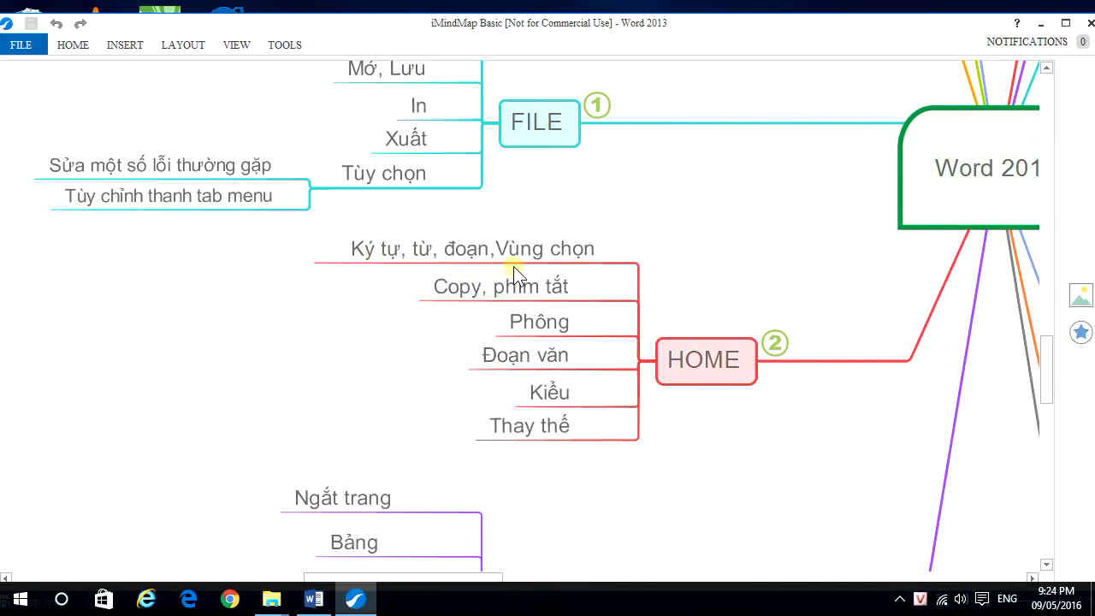
pyautogui.moveTo(672, 265); pyautogui.dragTo(604, 245)
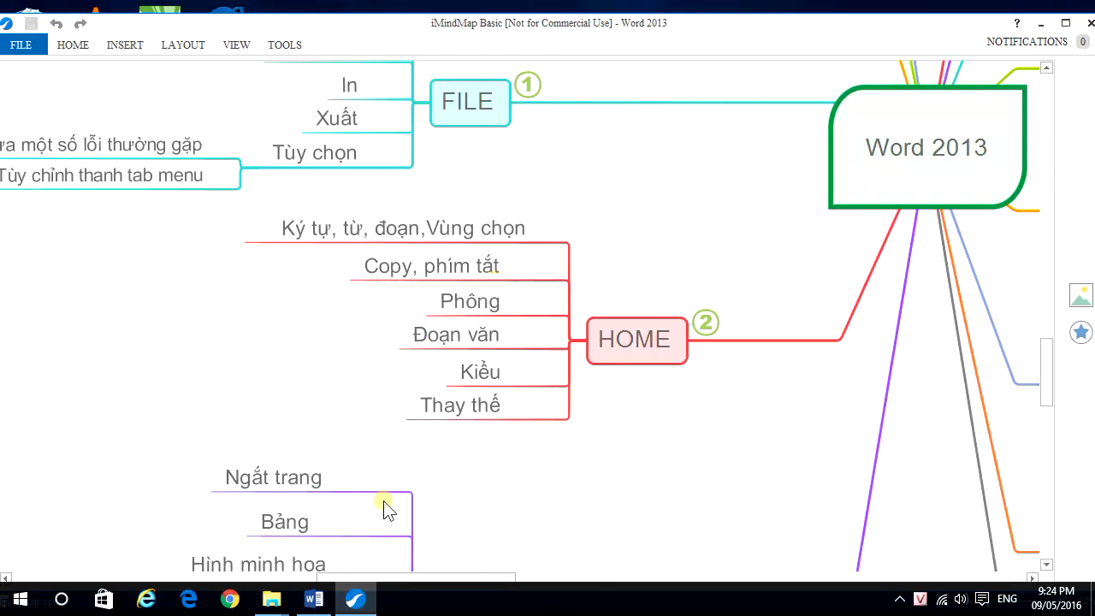
pyautogui.click(316, 600)
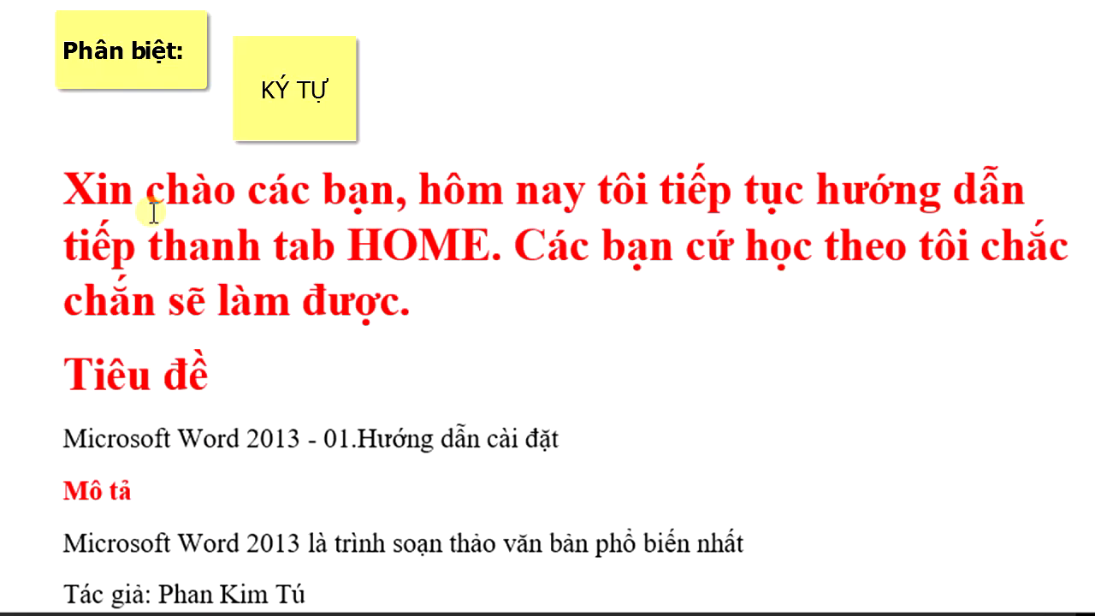
# Step: Select the characters X, i, the space and c individually, ending with 'Xin chào' selected
pyautogui.click(75, 193)
pyautogui.moveTo(75, 193); pyautogui.dragTo(88, 194)
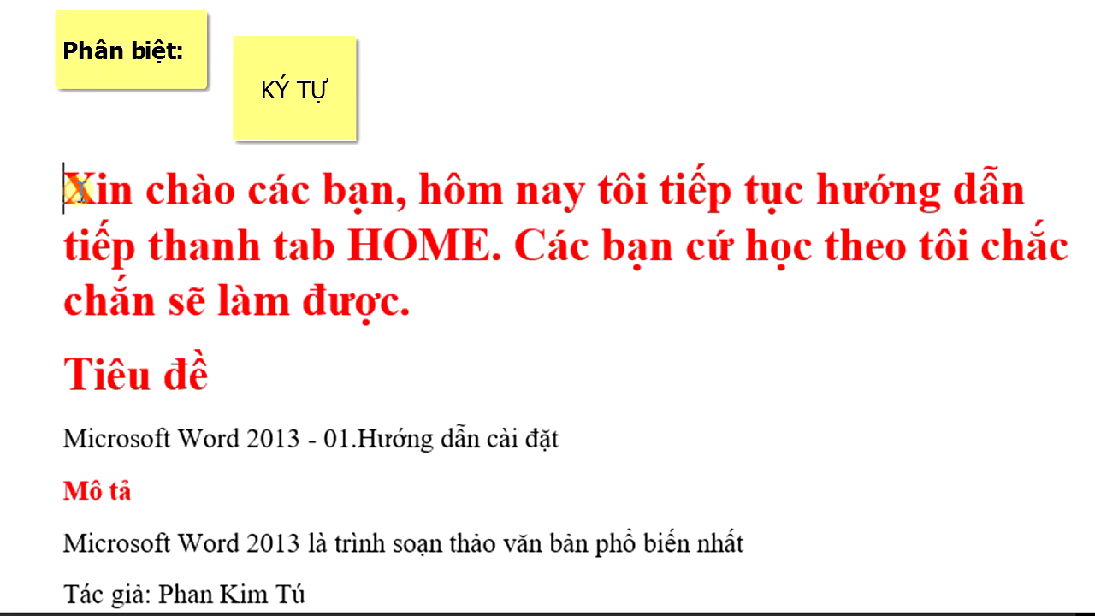
pyautogui.click(75, 190)
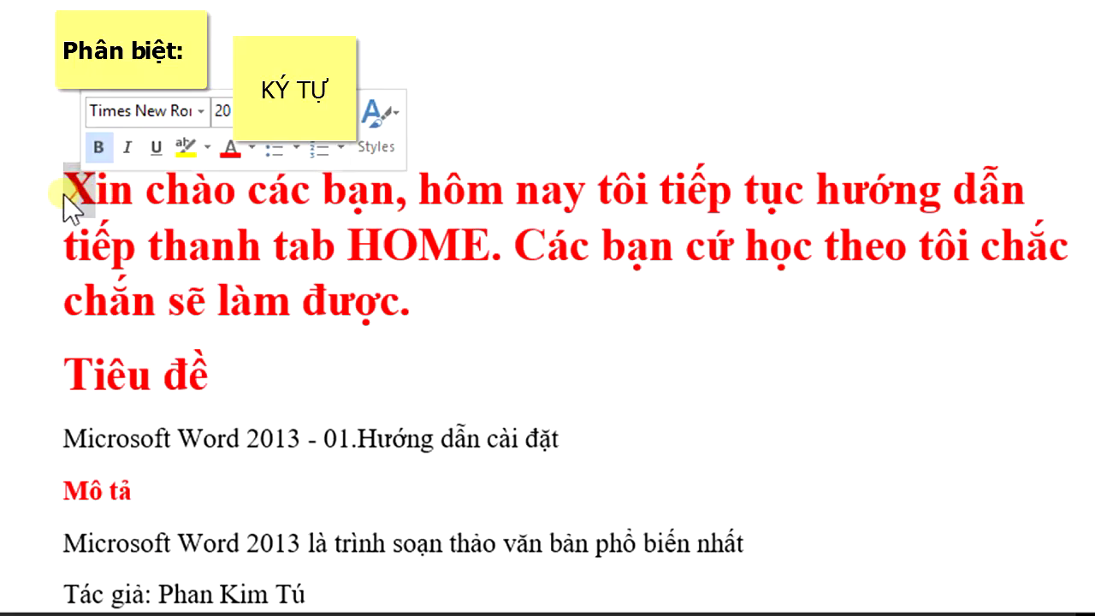
pyautogui.moveTo(94, 193); pyautogui.dragTo(122, 192)
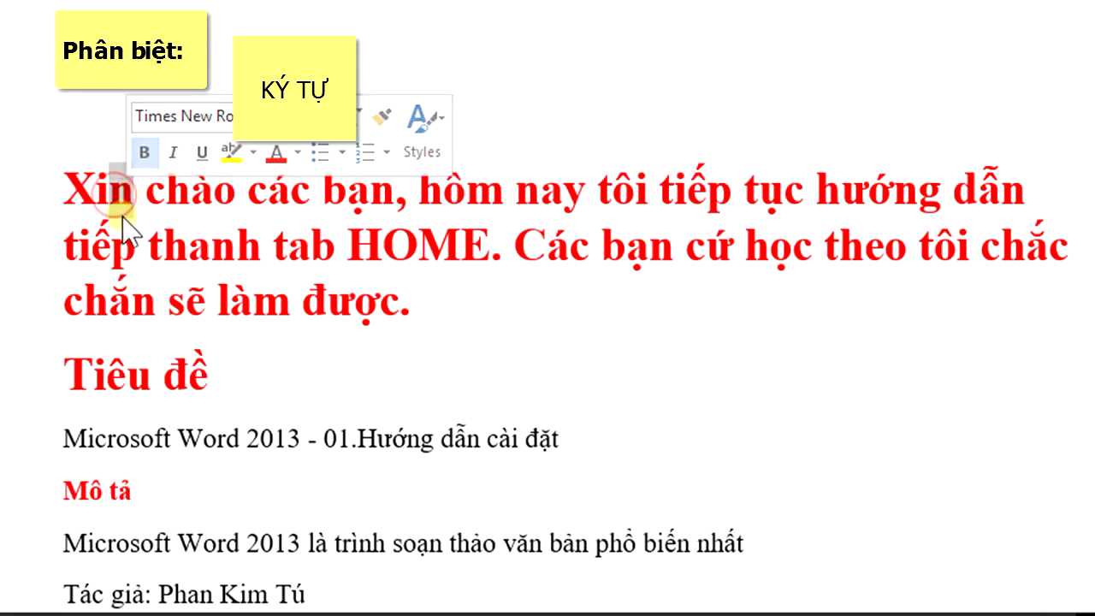
pyautogui.click(136, 198)
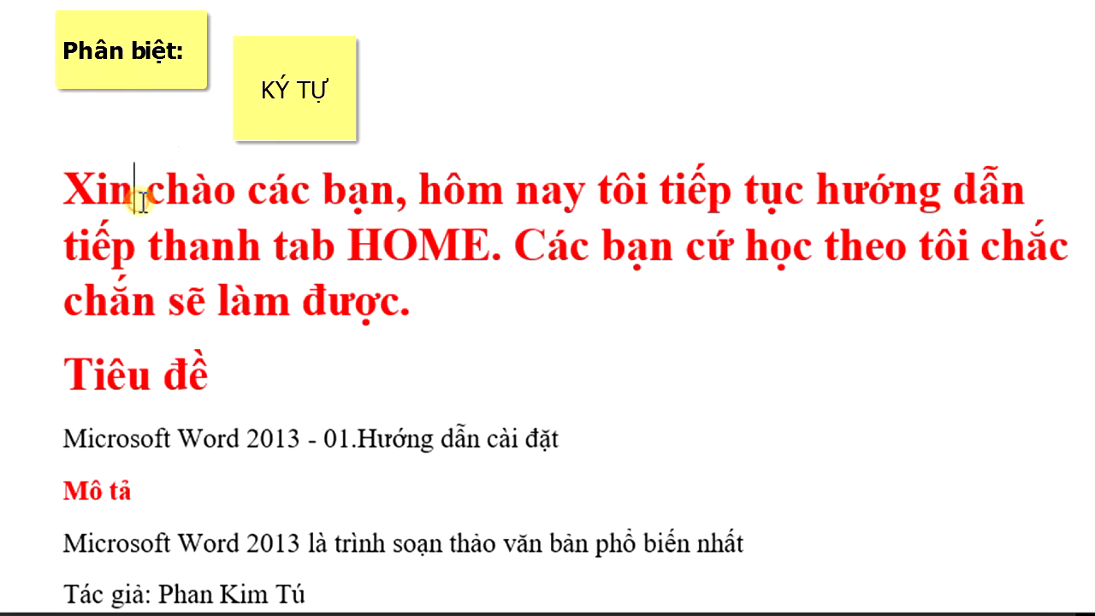
pyautogui.moveTo(137, 200); pyautogui.dragTo(147, 200)
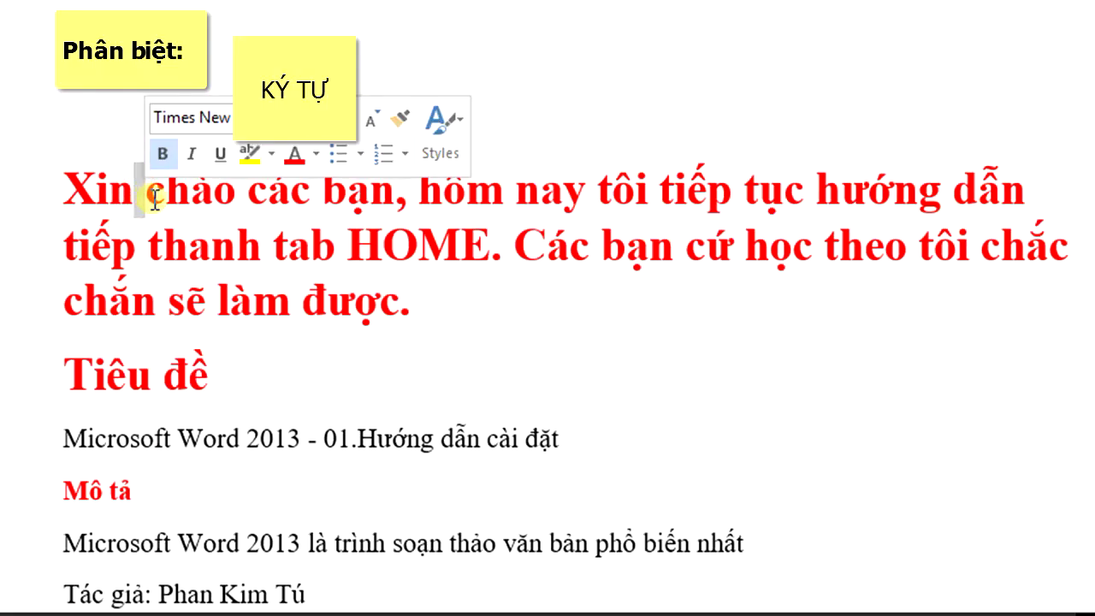
pyautogui.moveTo(147, 197); pyautogui.dragTo(166, 199)
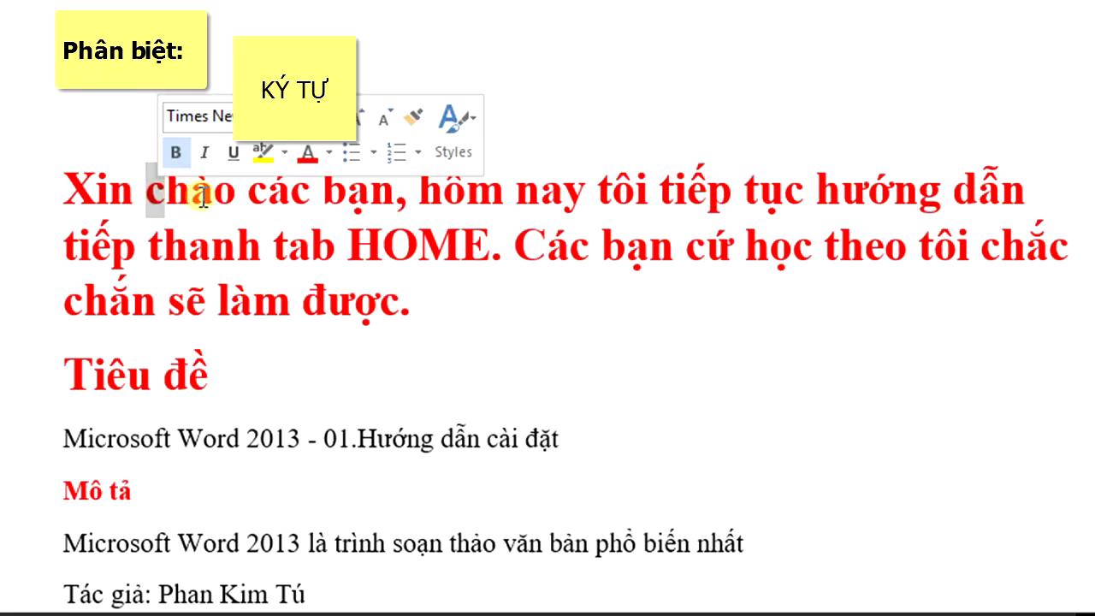
pyautogui.moveTo(74, 195); pyautogui.dragTo(207, 197)
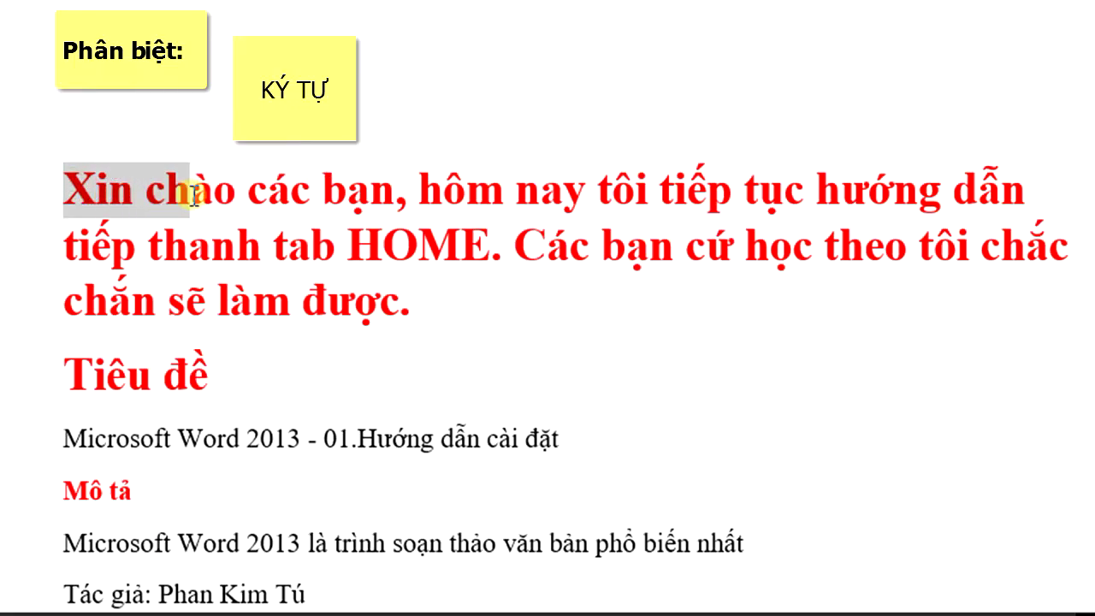
pyautogui.moveTo(207, 197); pyautogui.dragTo(226, 211)
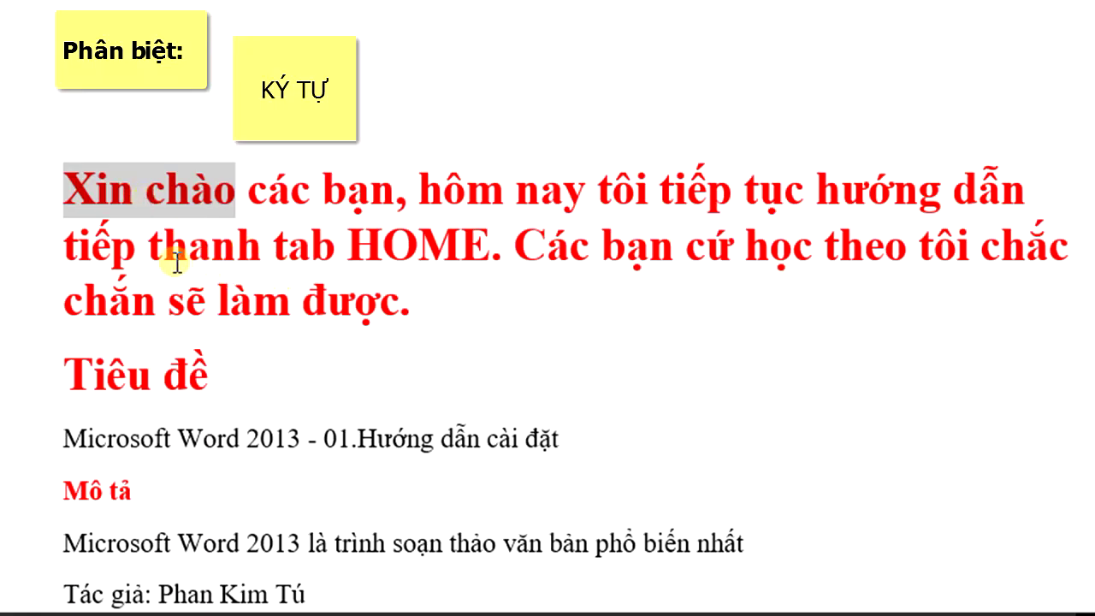
# Step: Try selecting chào and the space after Xin, then select 'được' at the paragraph's end
pyautogui.click(177, 198)
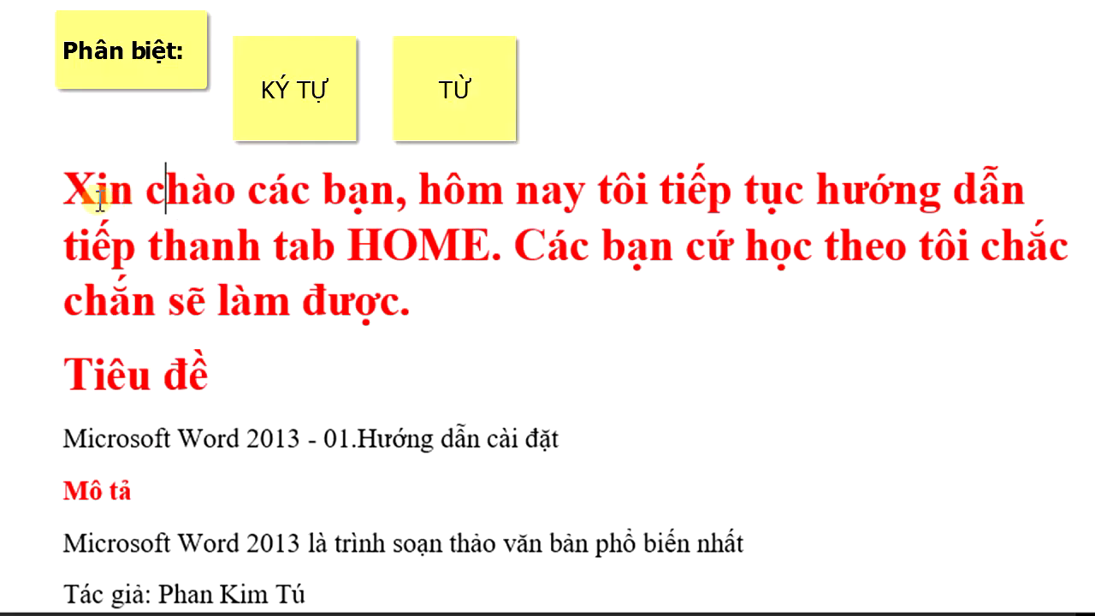
pyautogui.moveTo(67, 198); pyautogui.dragTo(236, 198)
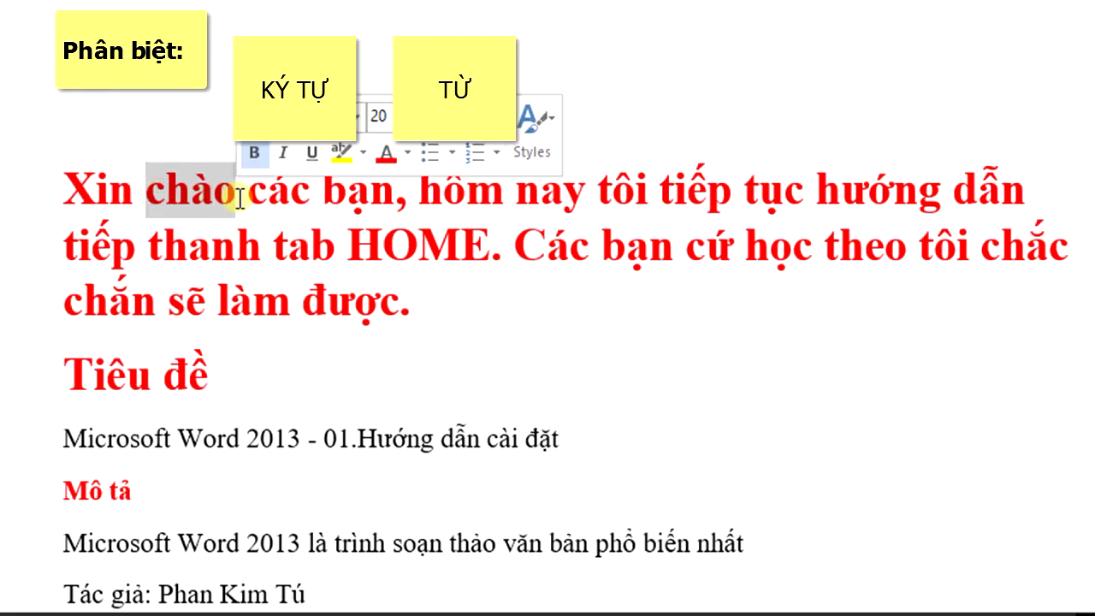
pyautogui.click(76, 190)
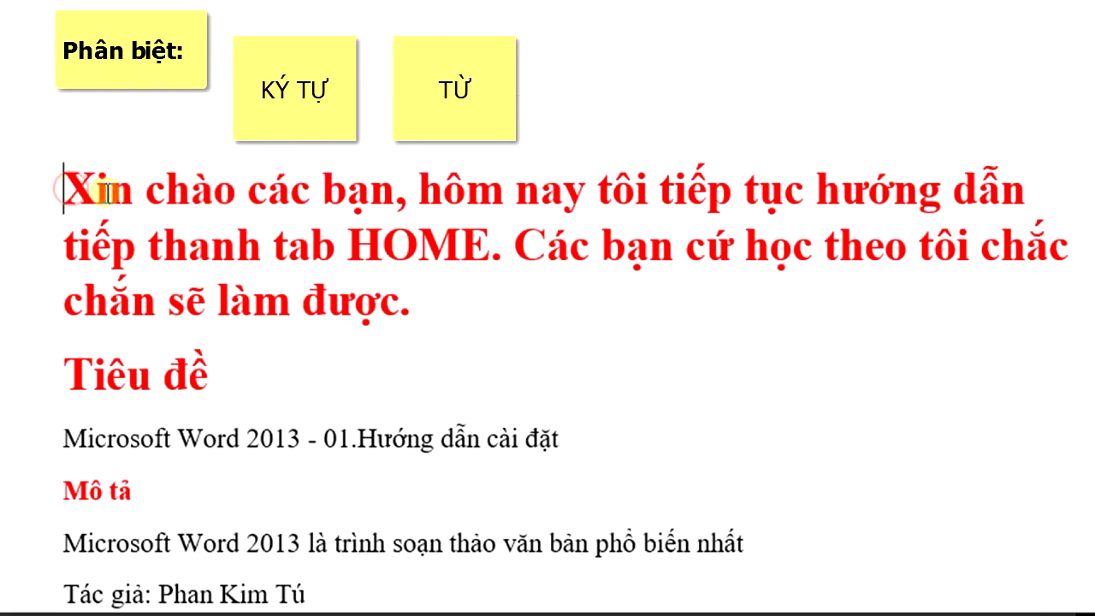
pyautogui.click(102, 197)
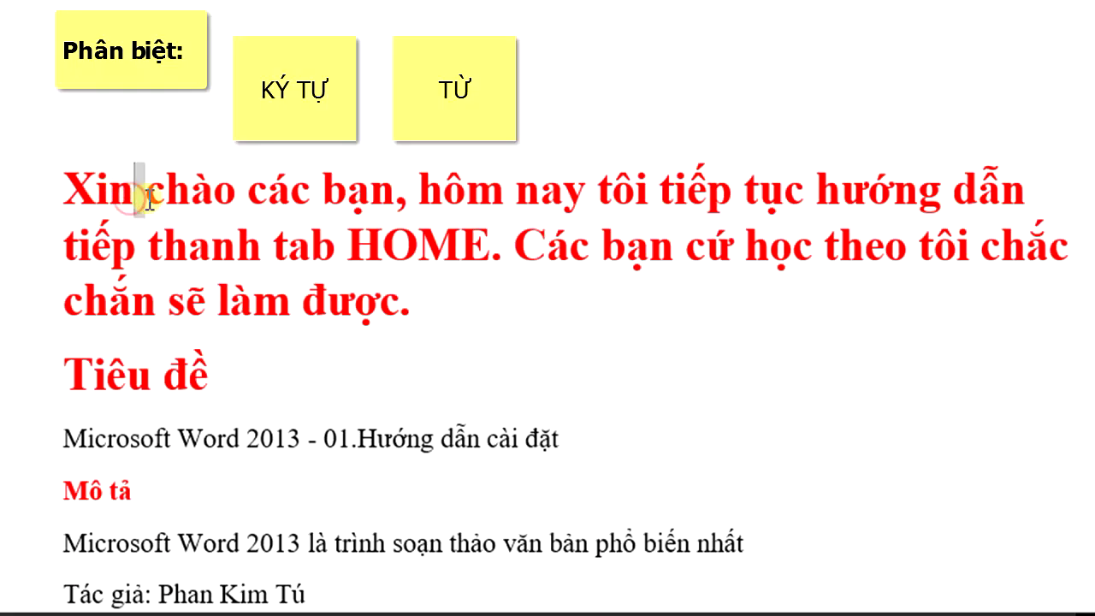
pyautogui.moveTo(134, 195); pyautogui.dragTo(152, 198)
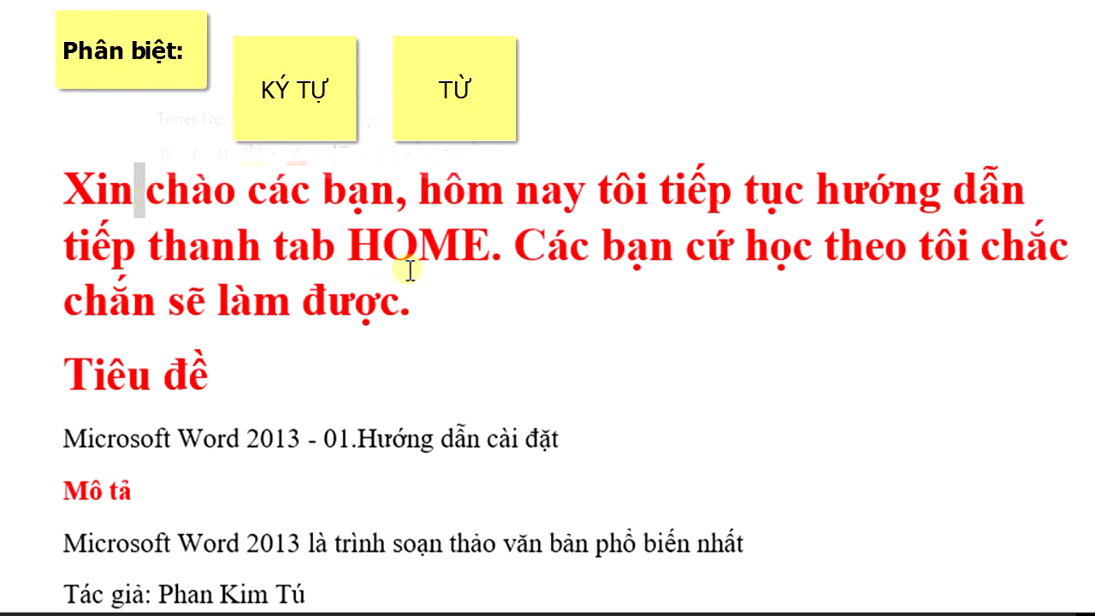
pyautogui.moveTo(303, 303); pyautogui.dragTo(408, 318)
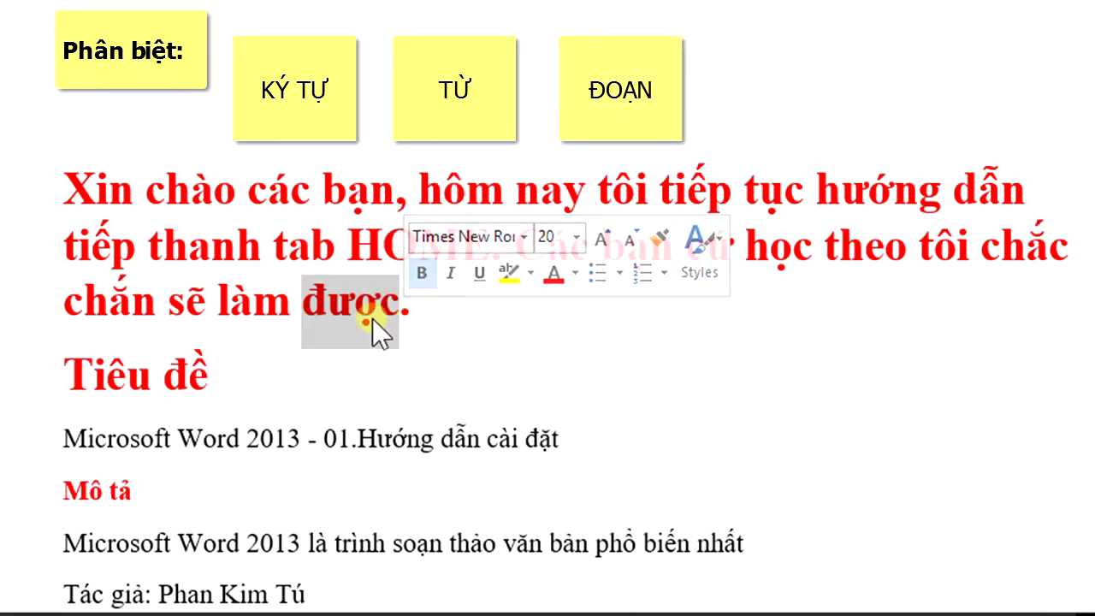
pyautogui.click(214, 198)
pyautogui.moveTo(65, 200); pyautogui.dragTo(449, 212)
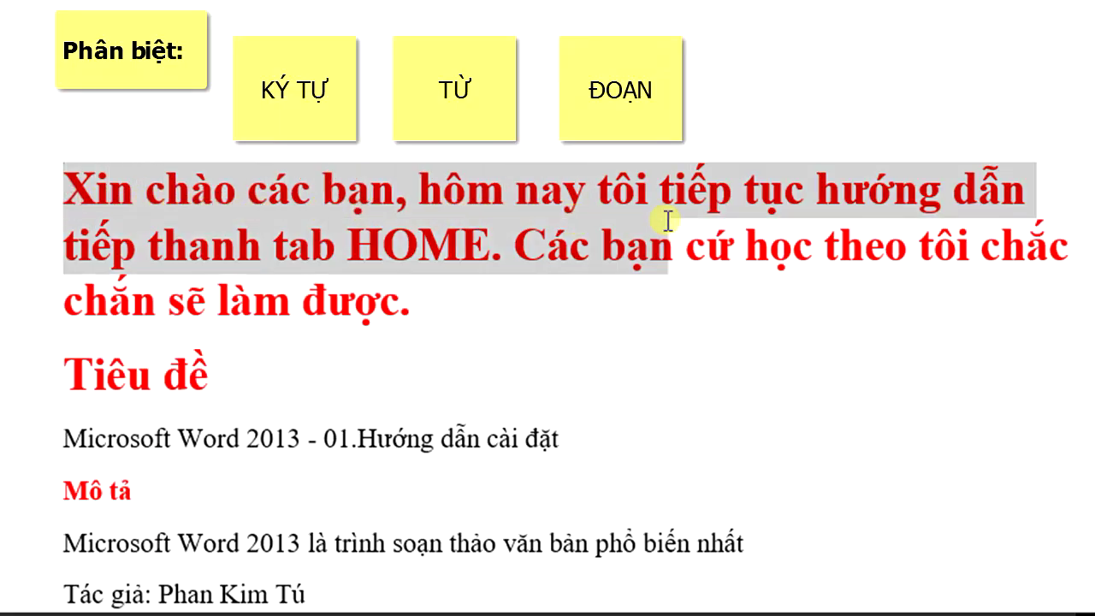
pyautogui.moveTo(448, 212)
pyautogui.mouseDown()
pyautogui.moveTo(92, 248)
pyautogui.moveTo(483, 272)
pyautogui.mouseUp()
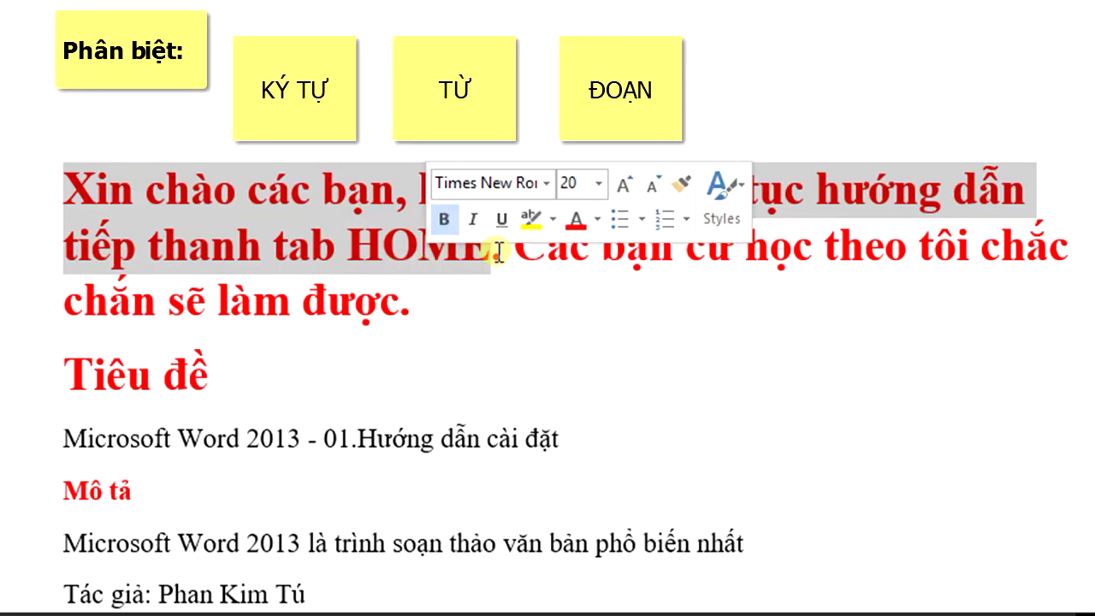
pyautogui.click(500, 250)
pyautogui.doubleClick(501, 255)
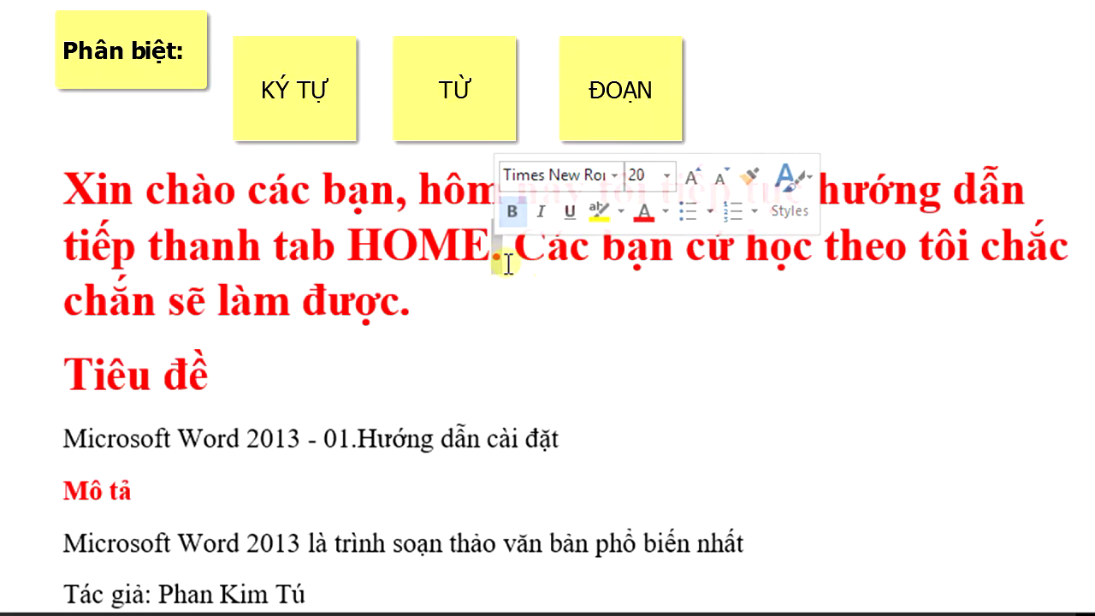
pyautogui.click(493, 263)
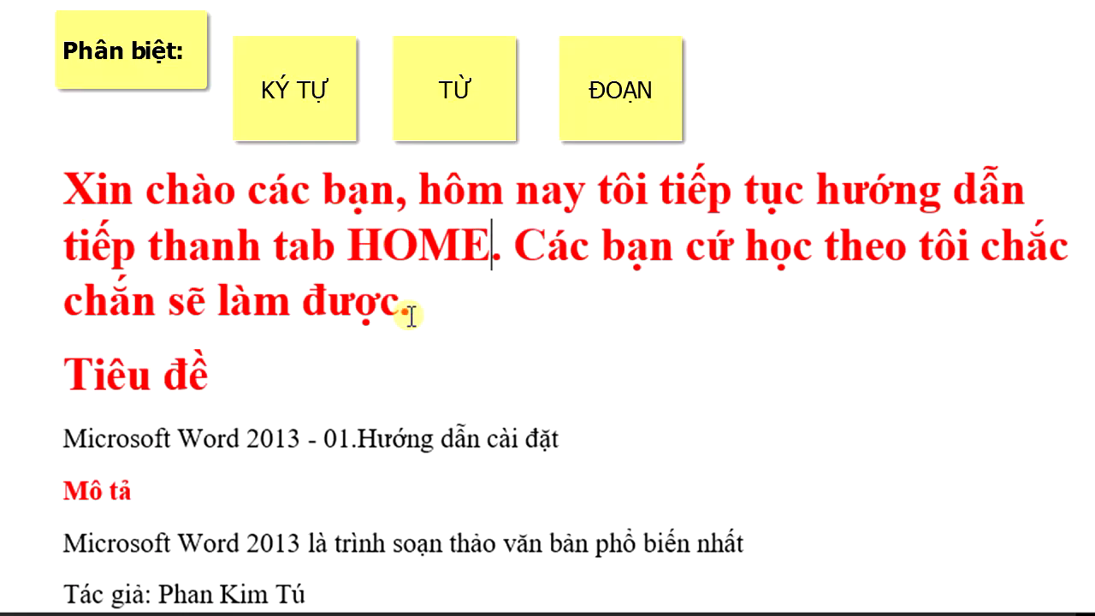
pyautogui.click(418, 310)
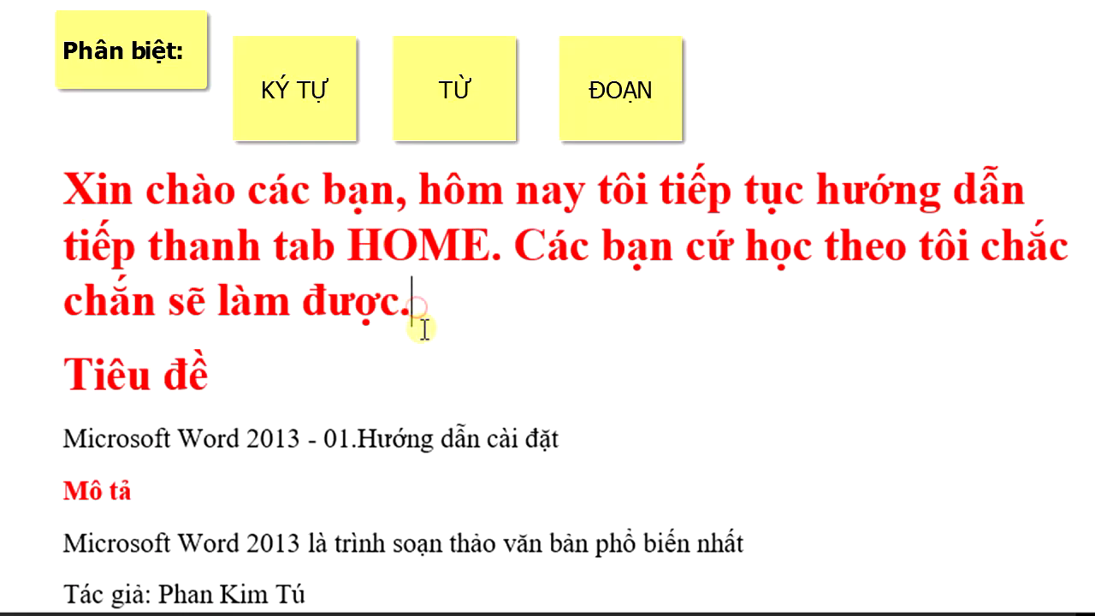
# Step: Add the paragraph 'một đoạn khác.' after 'được.' and remove the extra empty line
pyautogui.press('Return')
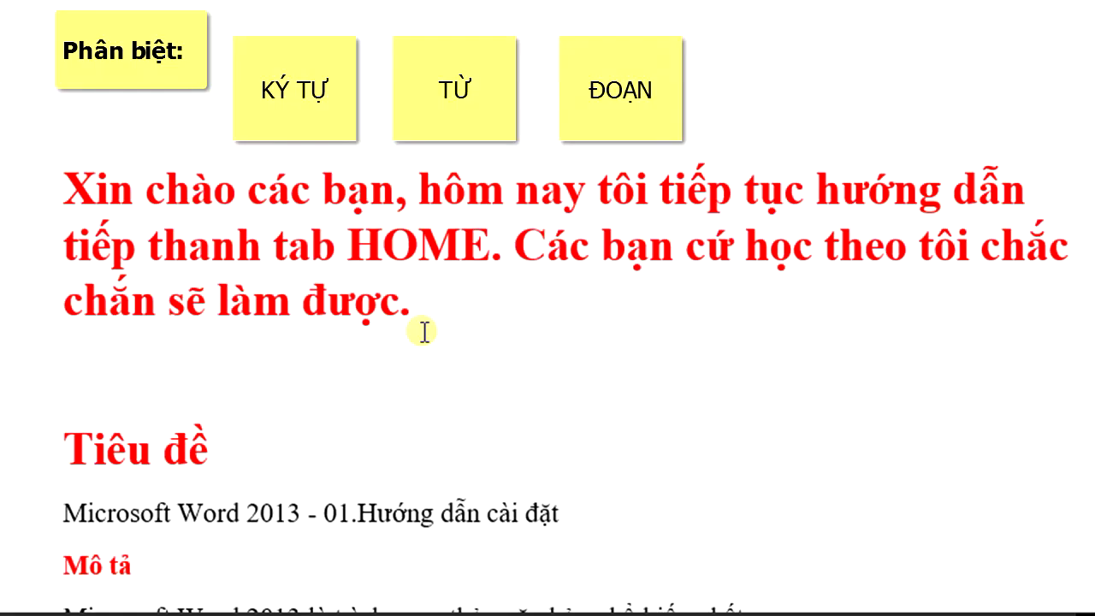
pyautogui.write('môt đoa')
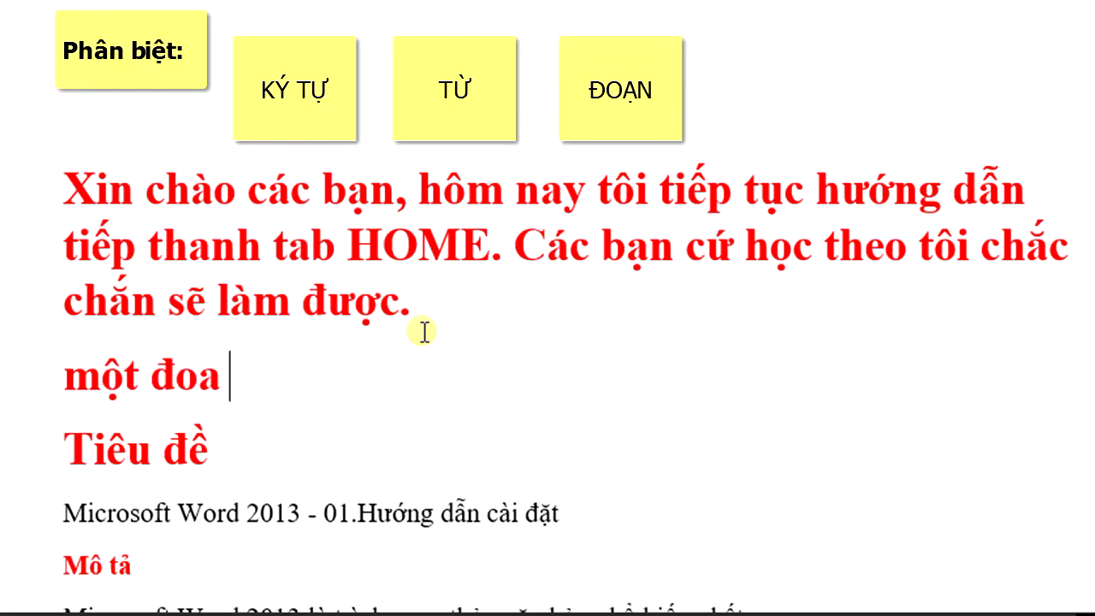
pyautogui.write('n khac.')
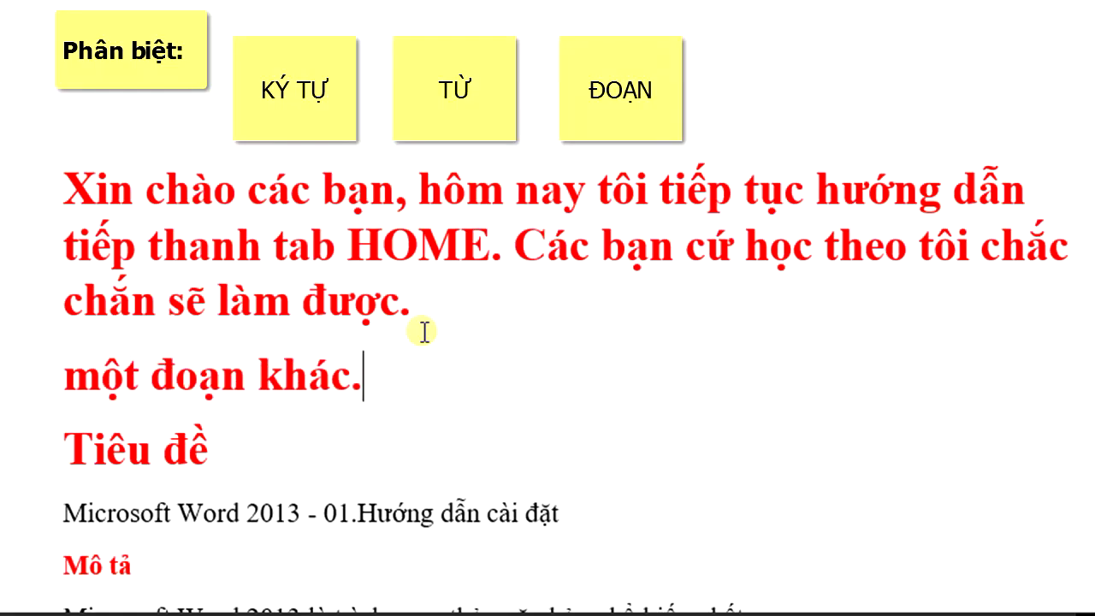
pyautogui.press('Return')
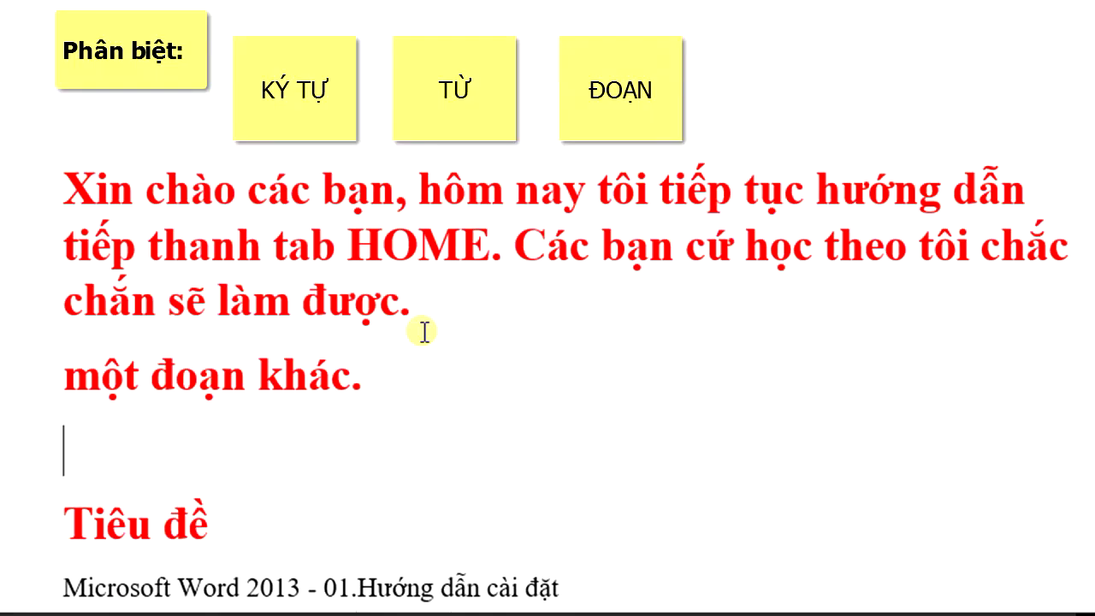
pyautogui.press('BackSpace')
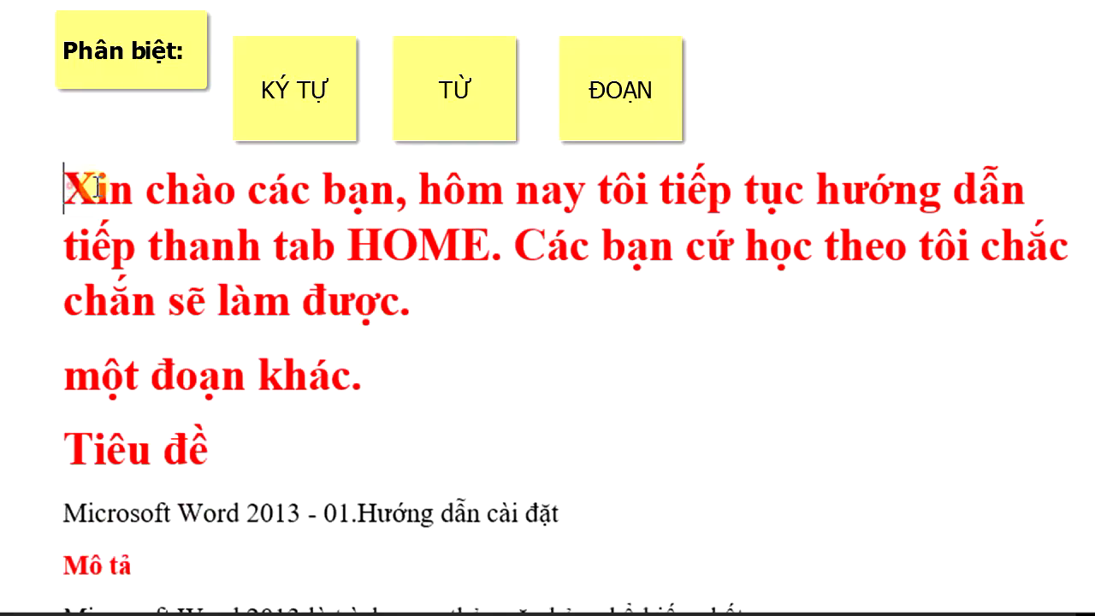
pyautogui.moveTo(66, 184)
pyautogui.mouseDown()
pyautogui.moveTo(368, 246)
pyautogui.moveTo(407, 298)
pyautogui.mouseUp()
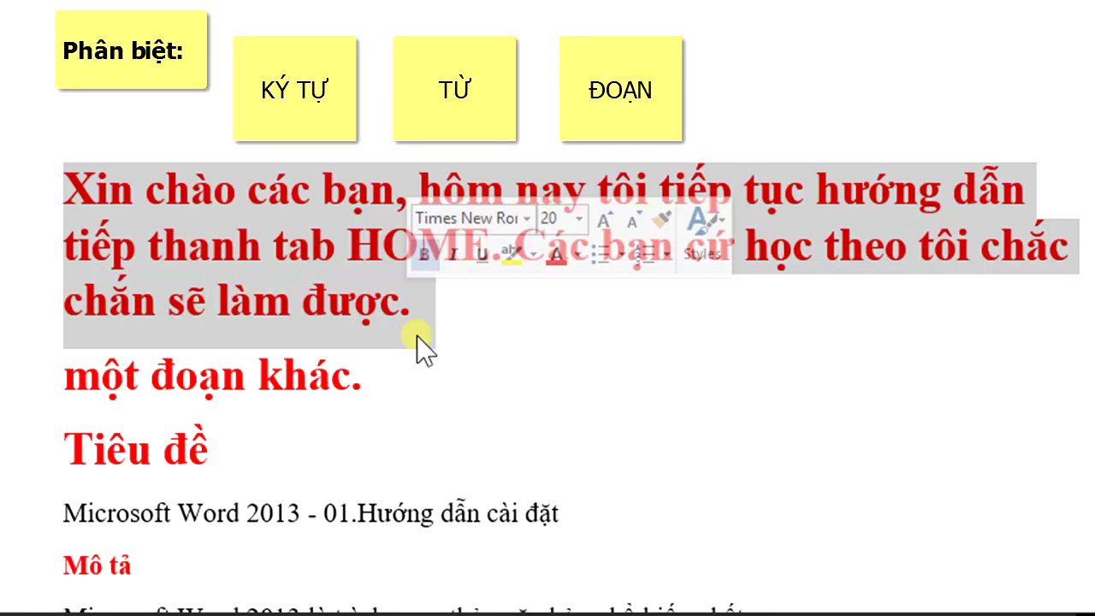
pyautogui.click(439, 317)
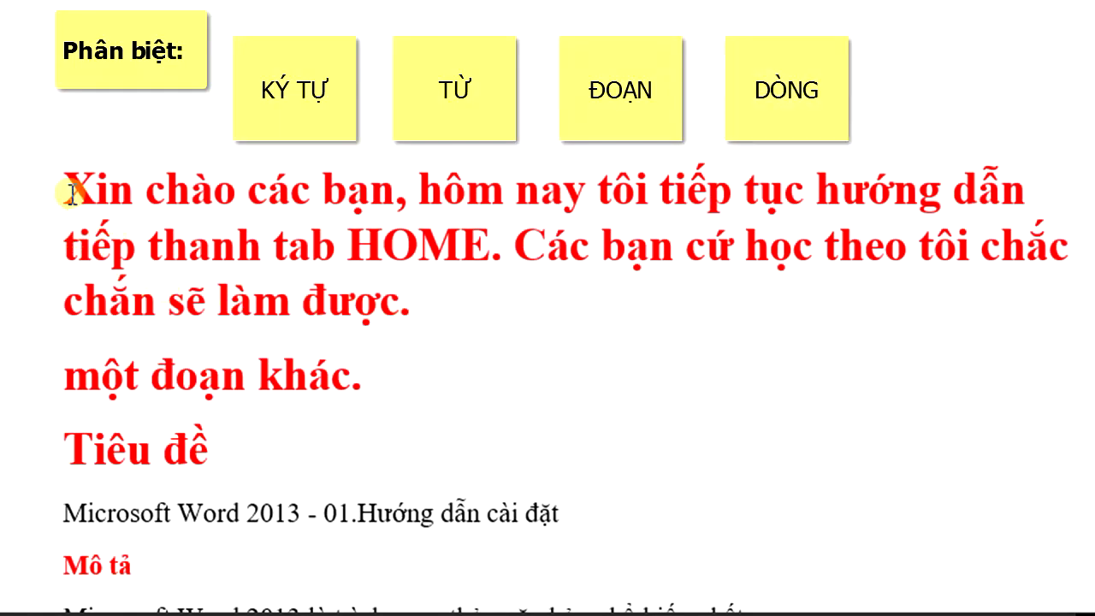
pyautogui.moveTo(72, 195); pyautogui.dragTo(1025, 209)
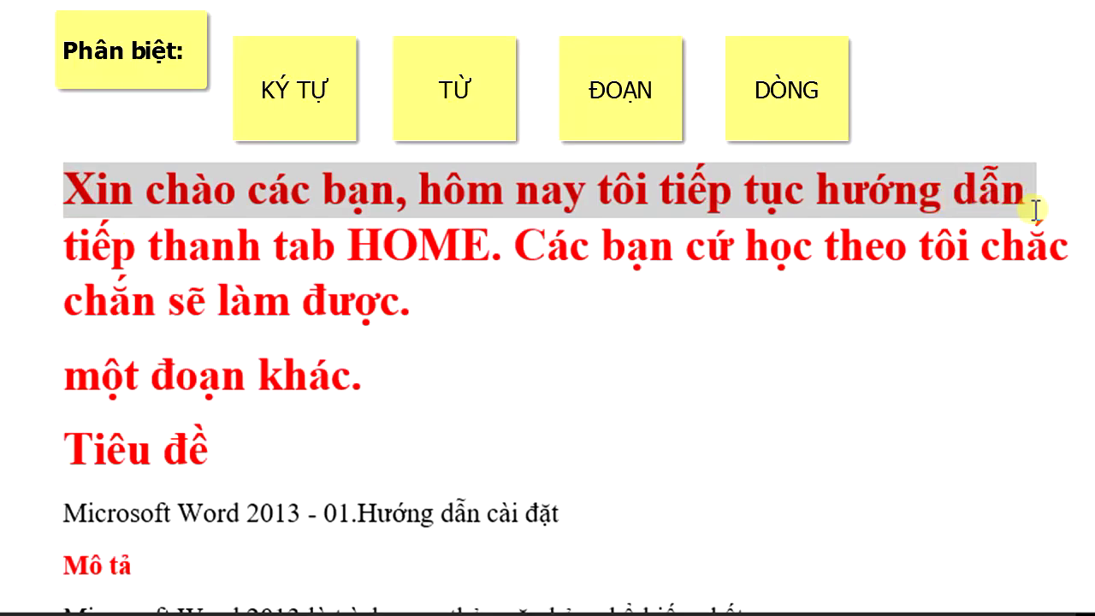
pyautogui.moveTo(56, 248); pyautogui.dragTo(1069, 270)
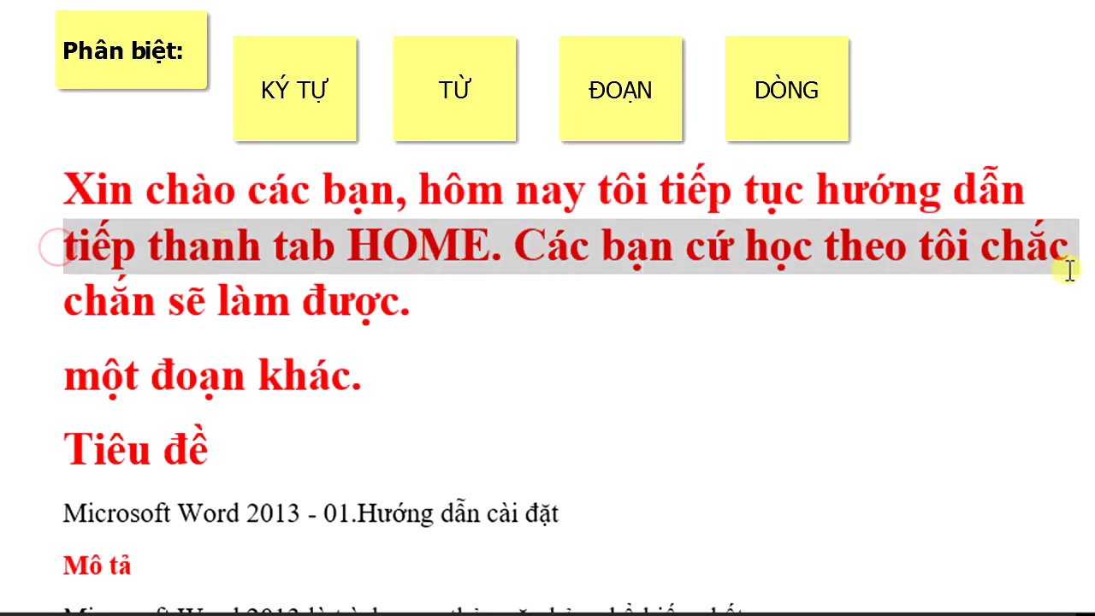
pyautogui.moveTo(64, 300); pyautogui.dragTo(427, 306)
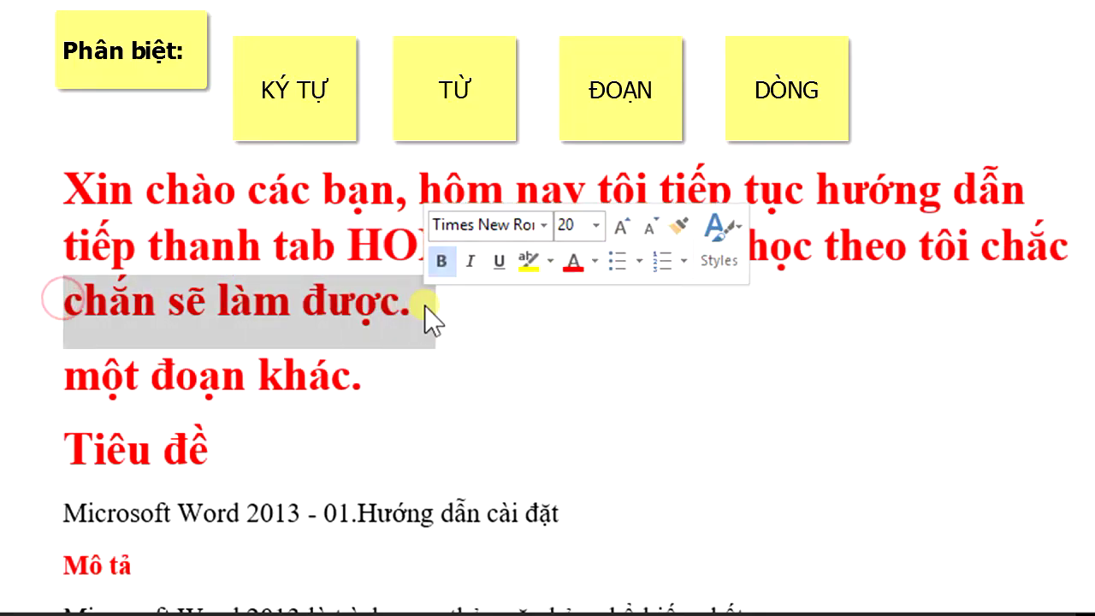
pyautogui.moveTo(64, 181); pyautogui.dragTo(413, 308)
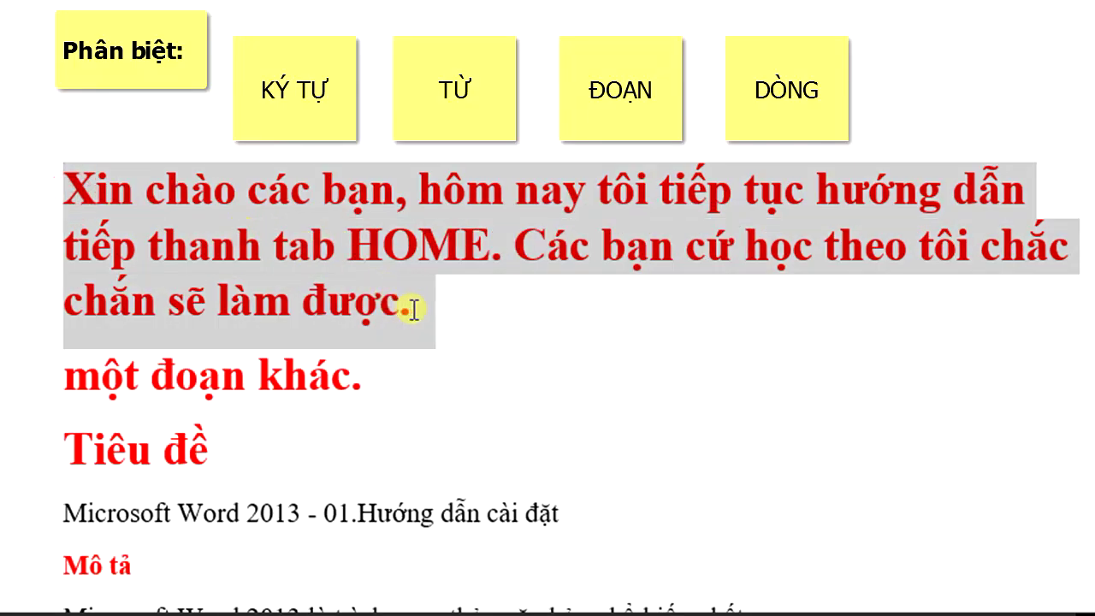
pyautogui.click(83, 194)
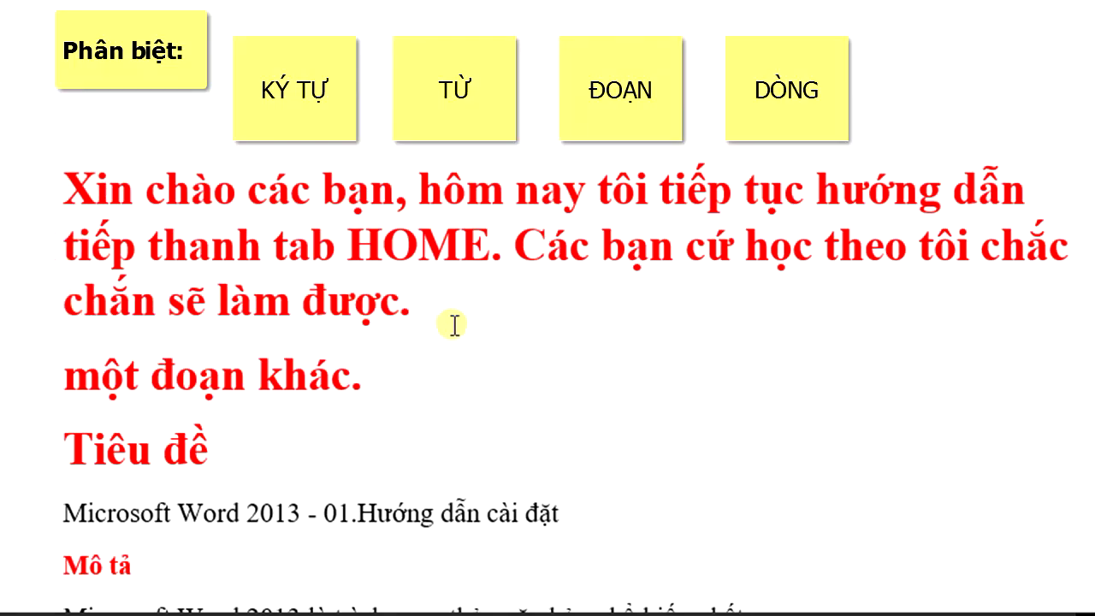
pyautogui.click(92, 190)
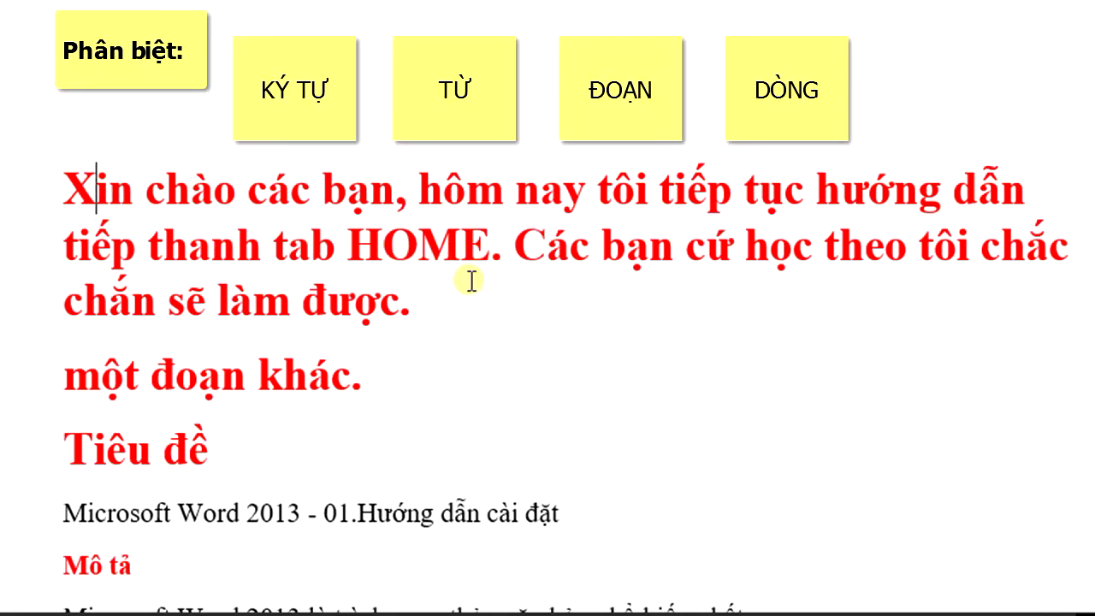
pyautogui.moveTo(77, 197); pyautogui.dragTo(496, 263)
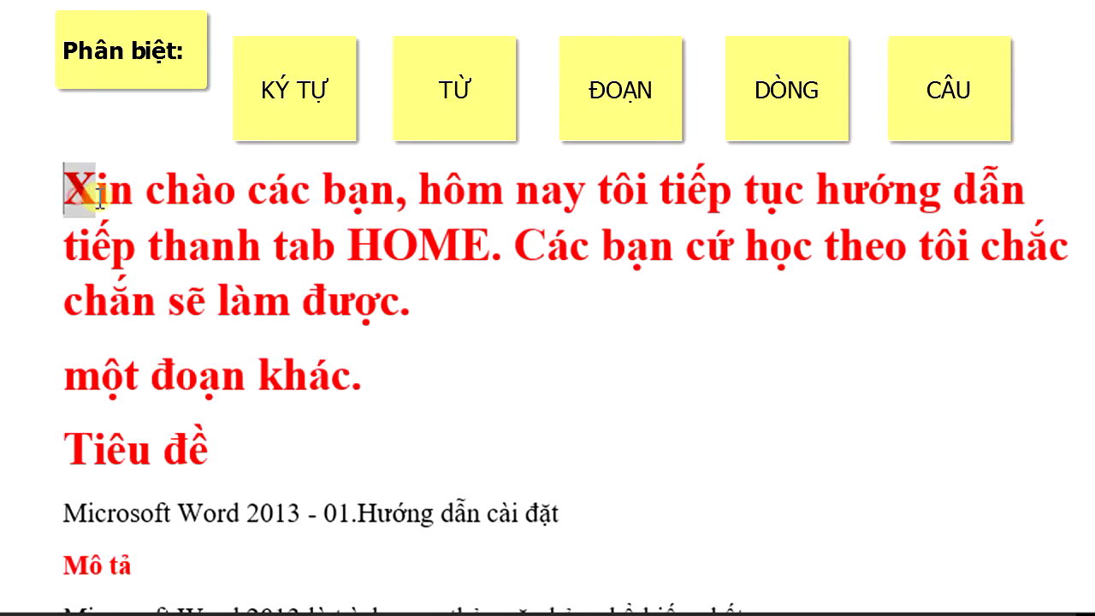
pyautogui.click(496, 263)
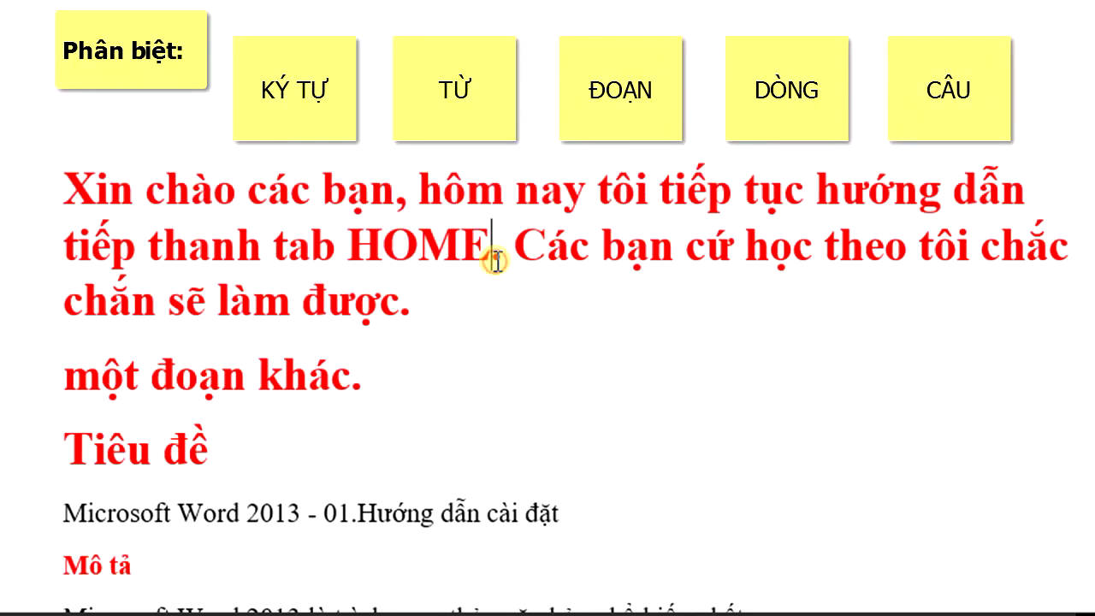
pyautogui.moveTo(503, 261); pyautogui.dragTo(472, 262)
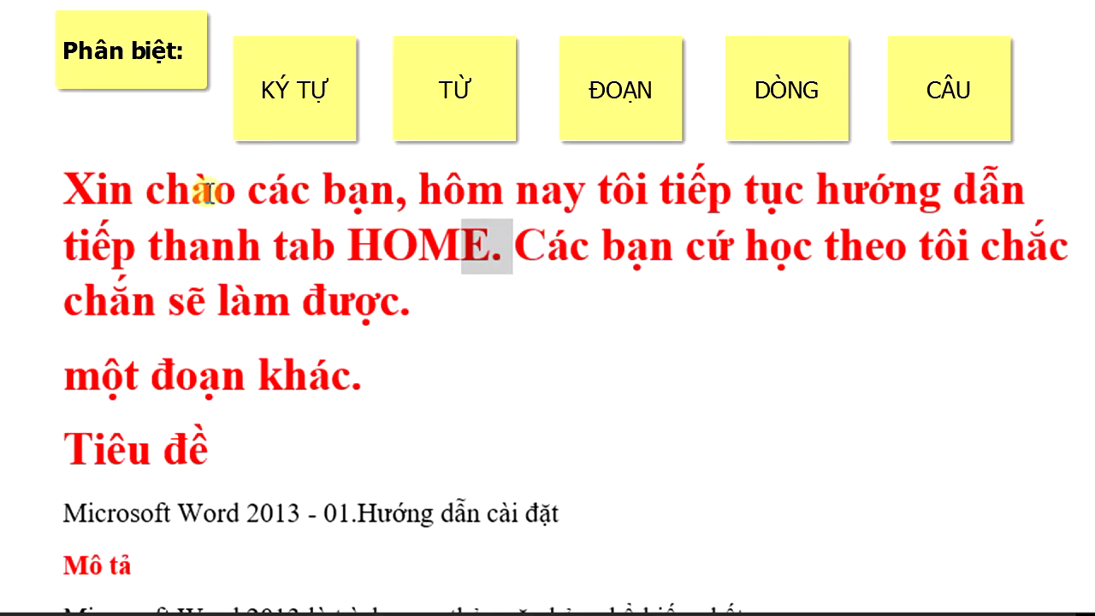
pyautogui.click(210, 193)
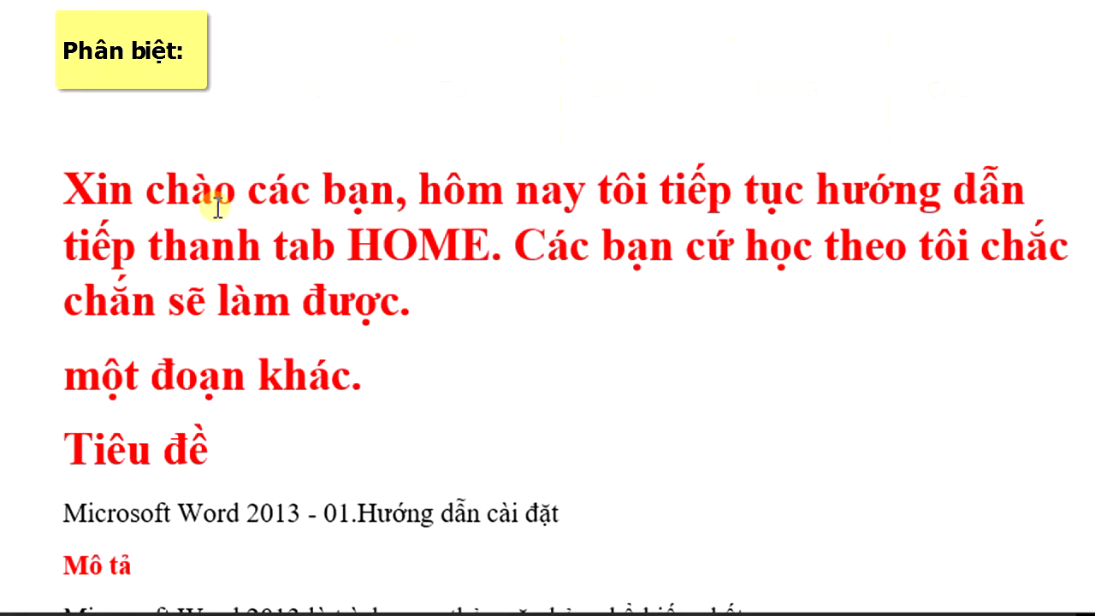
pyautogui.click(67, 185)
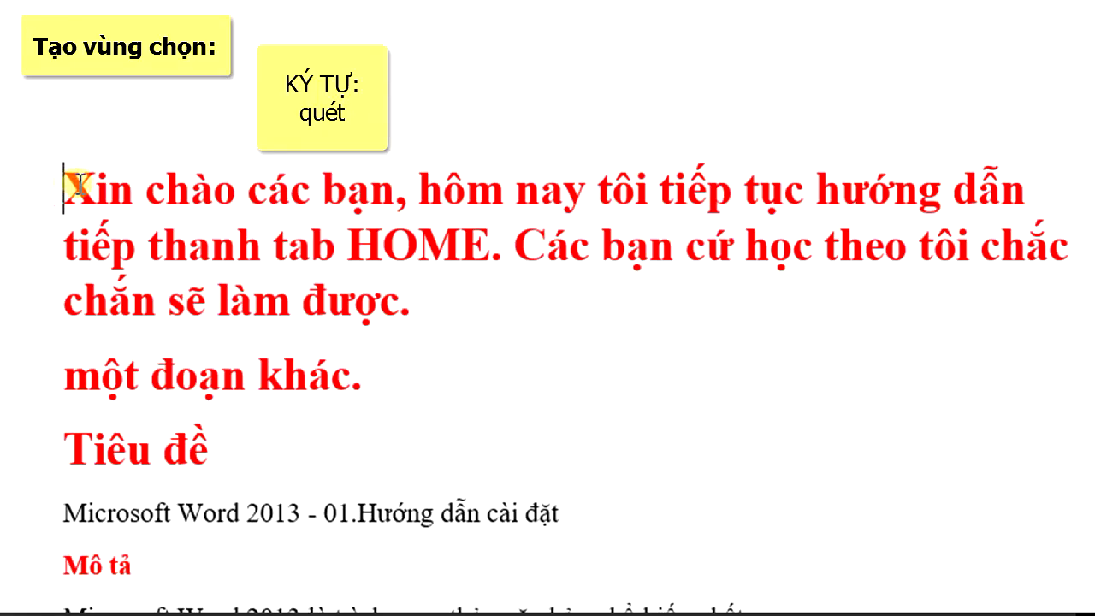
pyautogui.moveTo(68, 185); pyautogui.dragTo(94, 187)
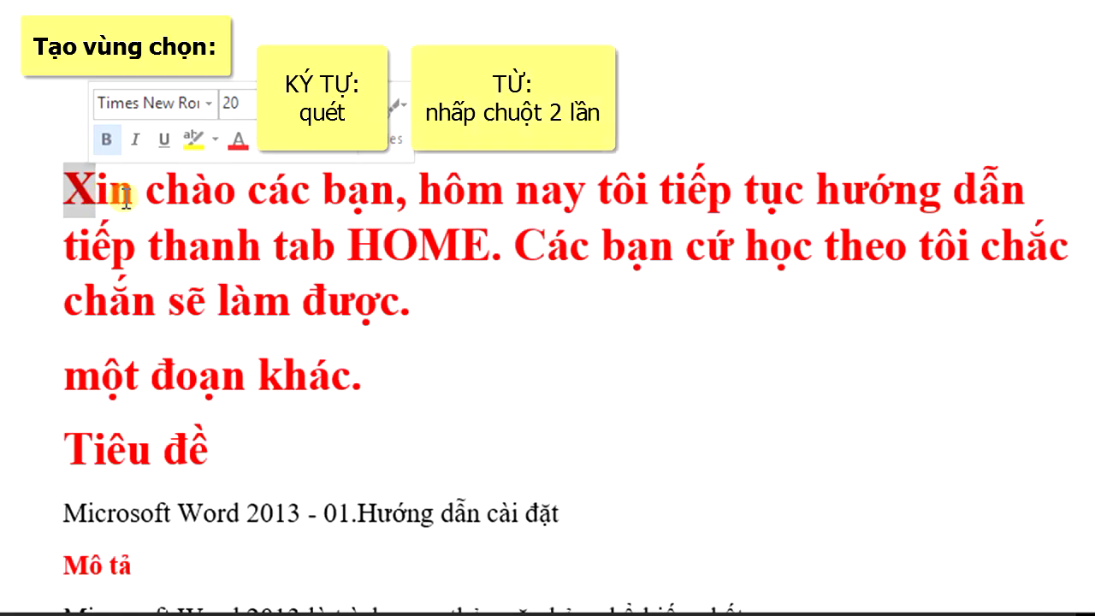
# Step: Practise drag-selecting the word Xin and its letter X several times, leaving the caret inside Xin
pyautogui.click(125, 198)
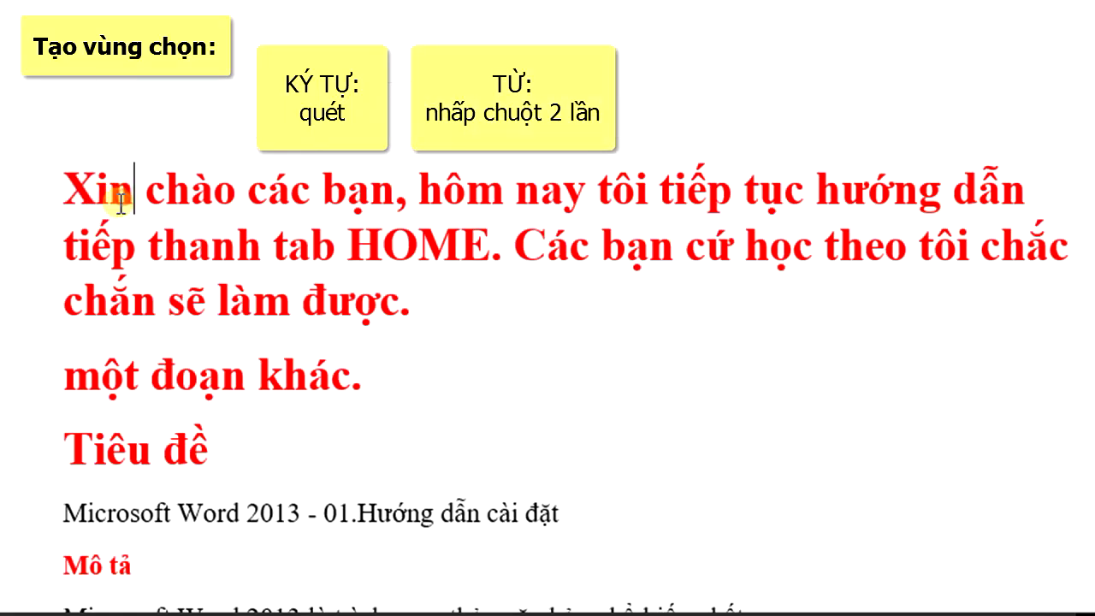
pyautogui.moveTo(66, 193); pyautogui.dragTo(130, 197)
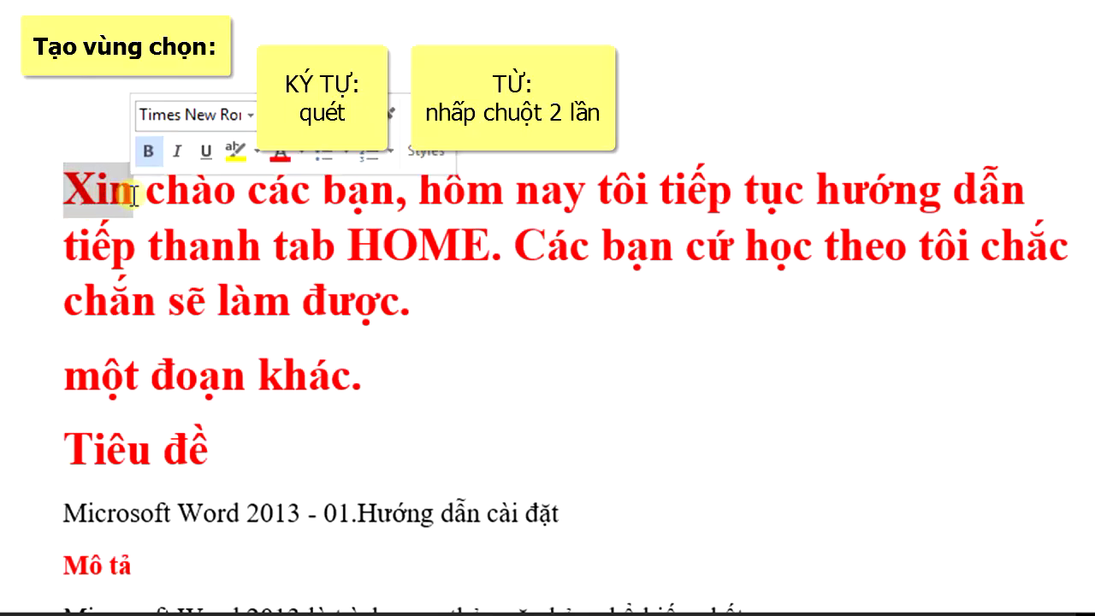
pyautogui.click(183, 252)
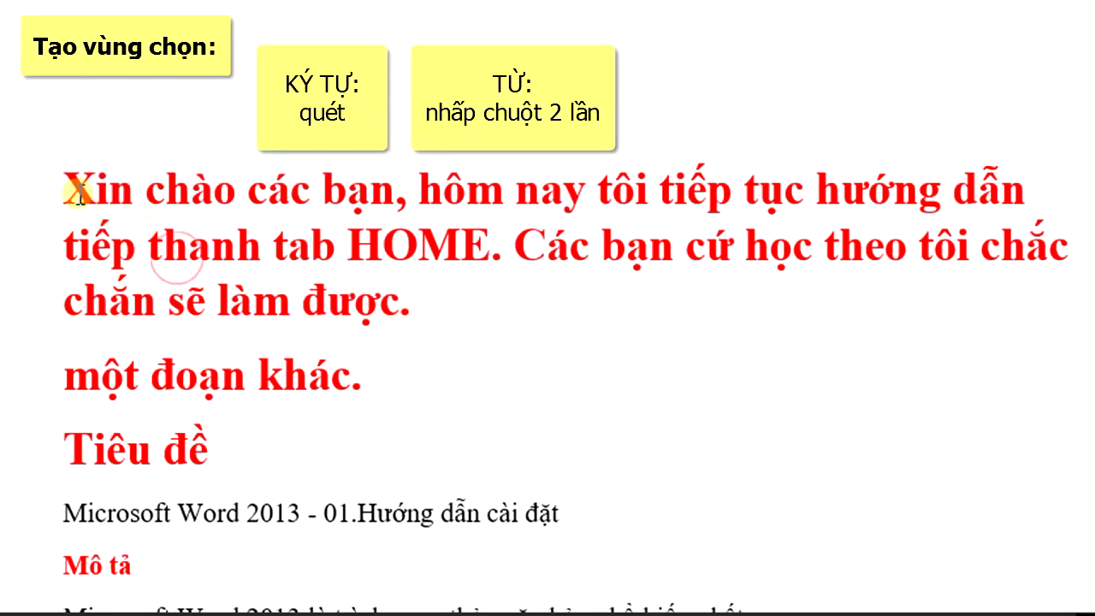
pyautogui.moveTo(63, 188); pyautogui.dragTo(135, 195)
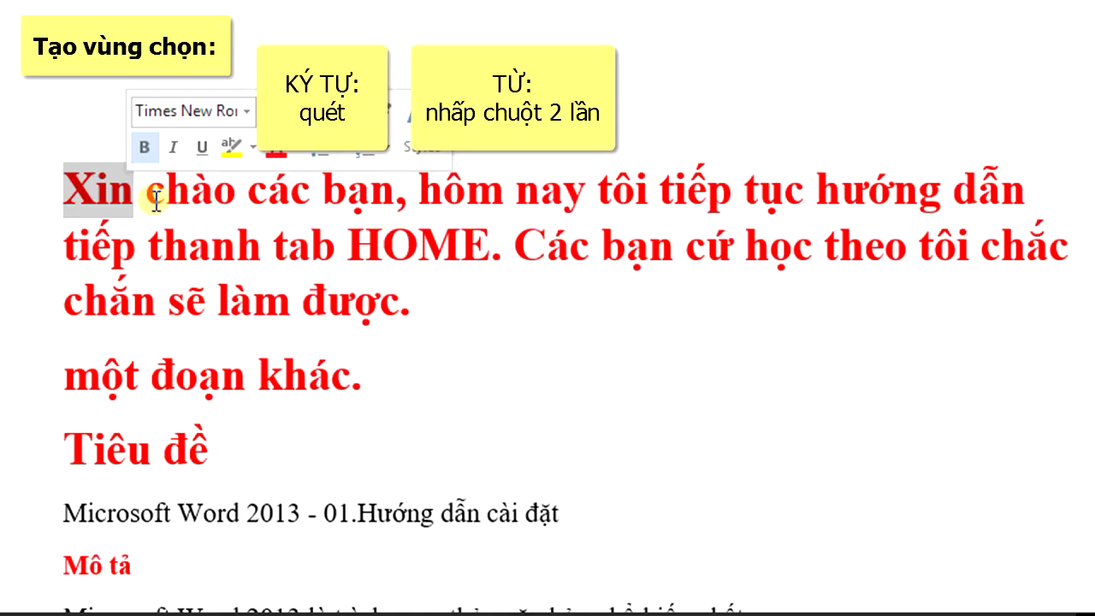
pyautogui.click(140, 195)
pyautogui.moveTo(62, 191); pyautogui.dragTo(143, 193)
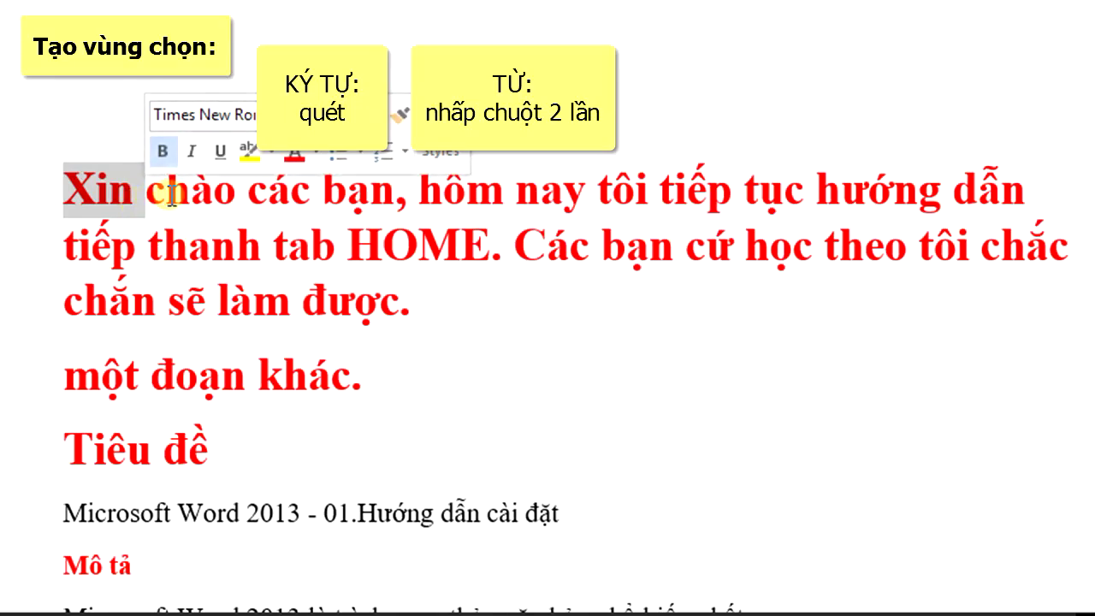
pyautogui.click(103, 192)
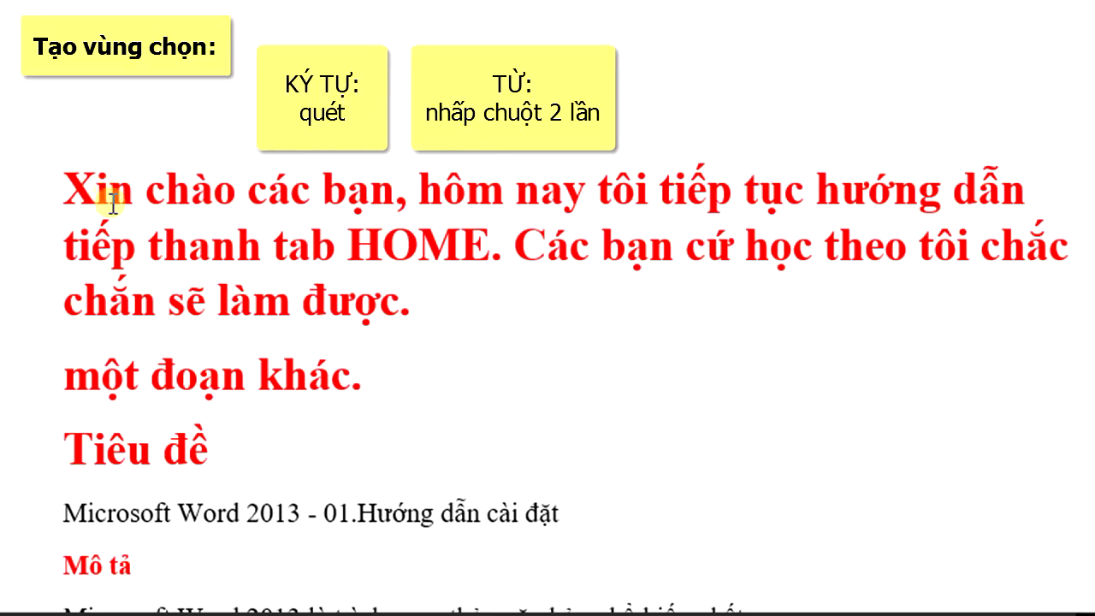
pyautogui.click(113, 203)
# Step: Double-click to select chào, then HOME, then drag to select the word thanh
pyautogui.doubleClick(195, 198)
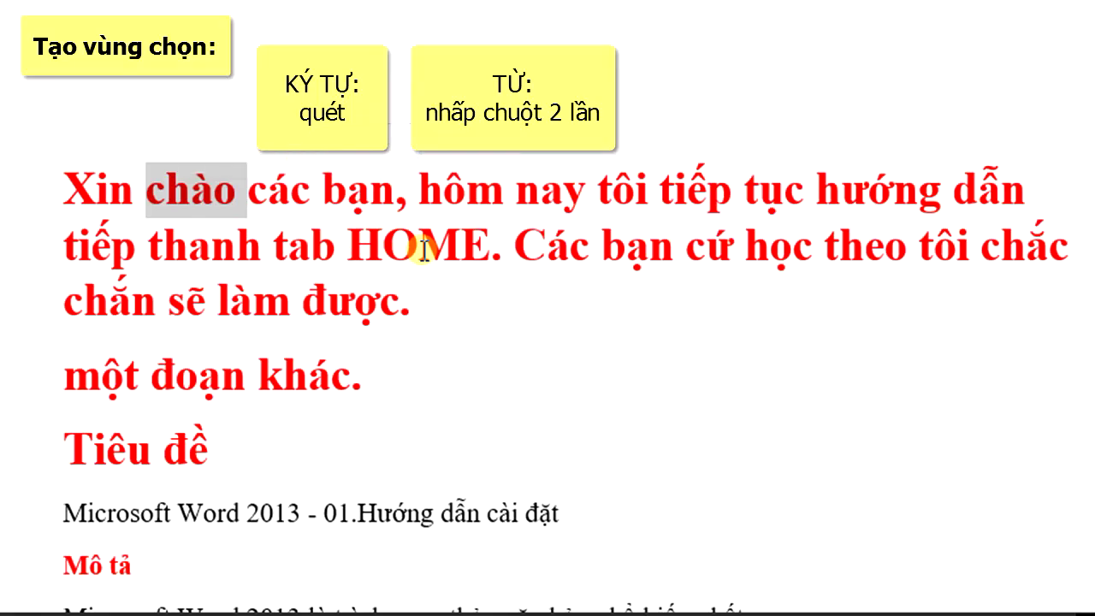
pyautogui.doubleClick(424, 248)
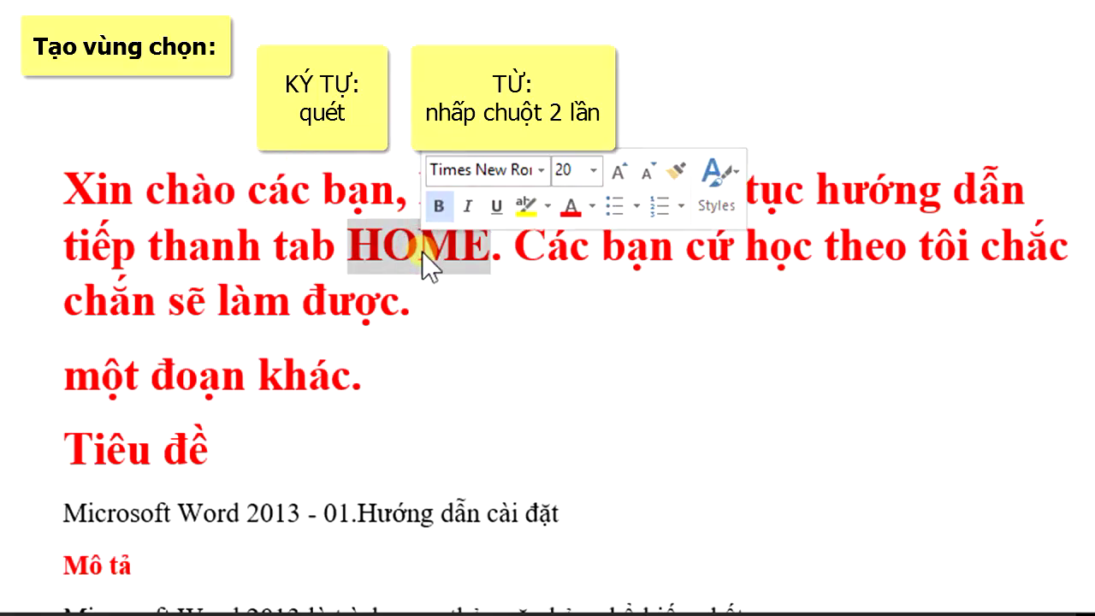
pyautogui.moveTo(154, 248); pyautogui.dragTo(257, 253)
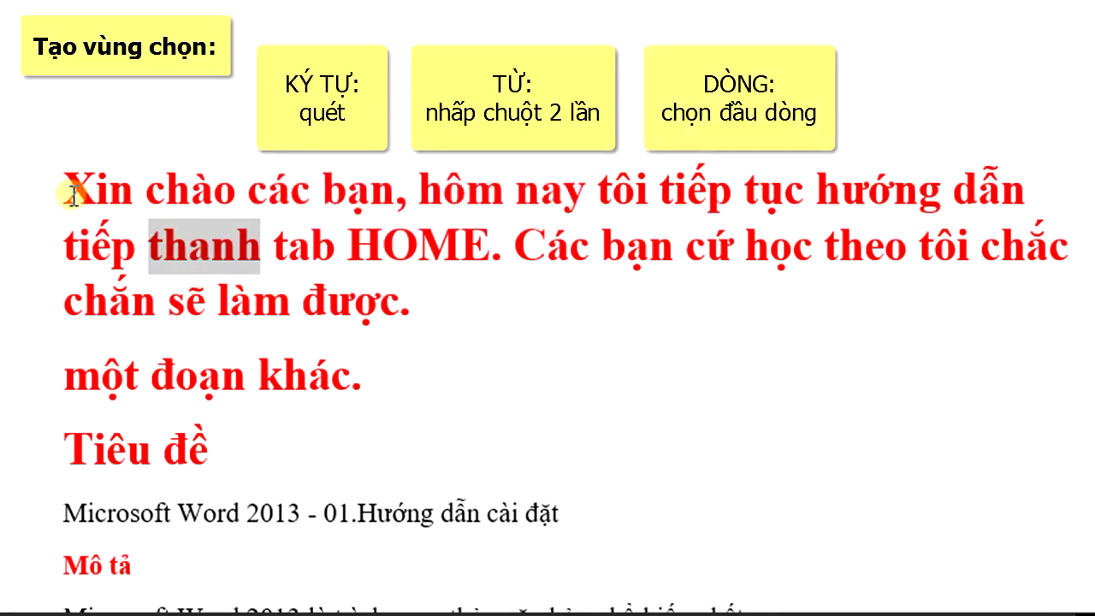
pyautogui.moveTo(73, 196); pyautogui.dragTo(1050, 207)
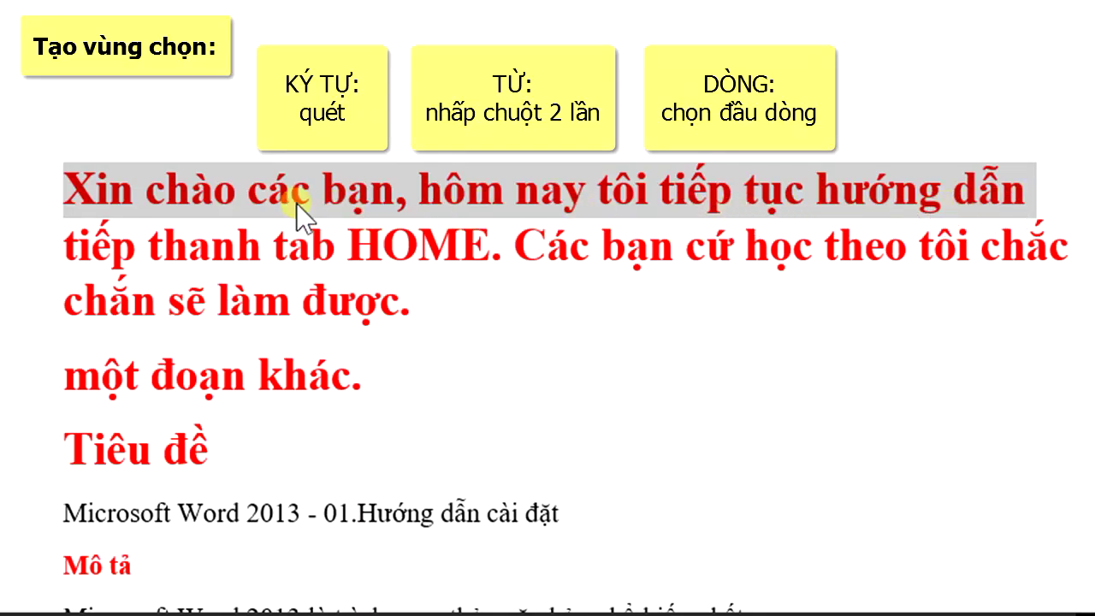
pyautogui.click(10, 295)
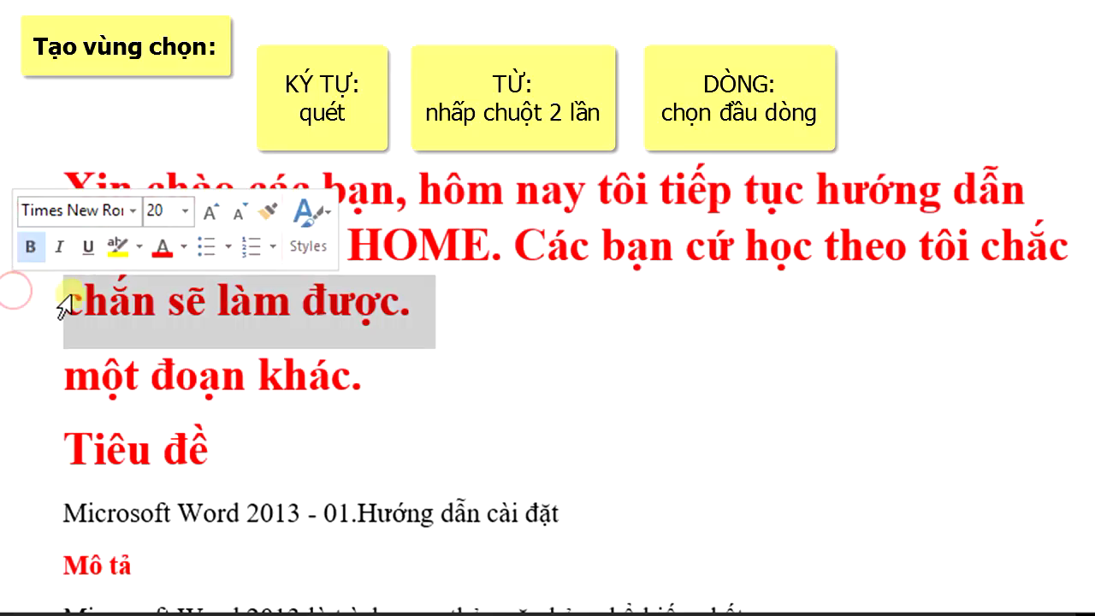
pyautogui.click(732, 256)
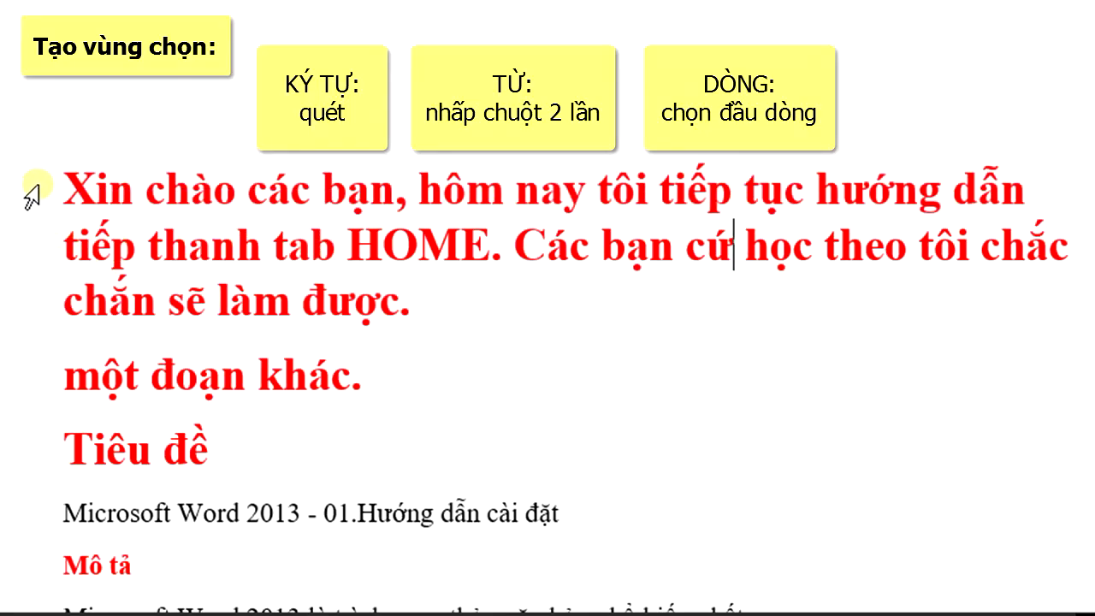
pyautogui.click(31, 195)
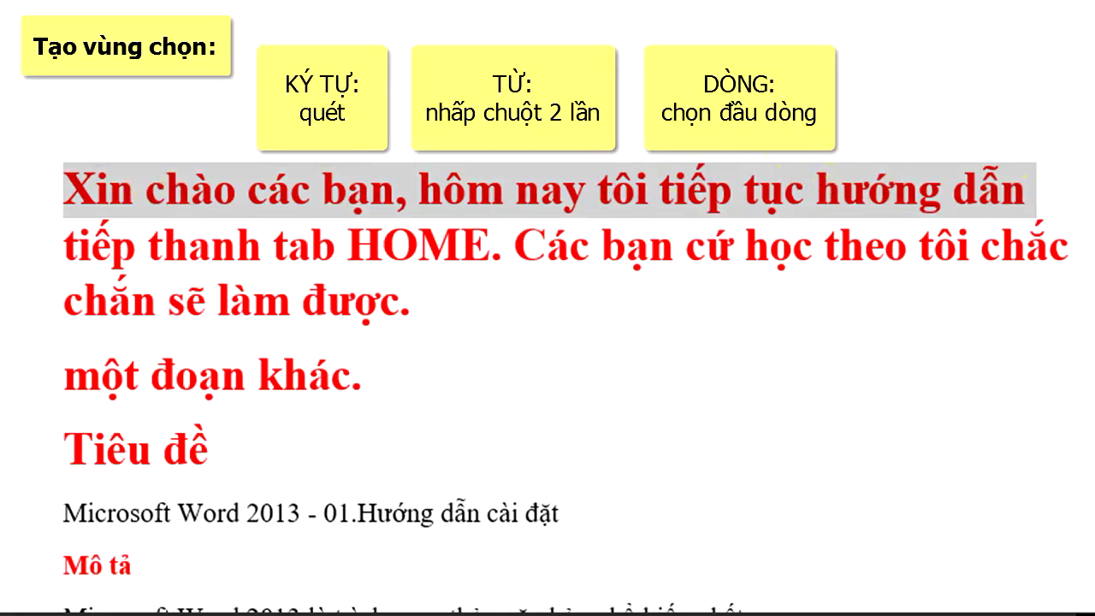
pyautogui.click(31, 256)
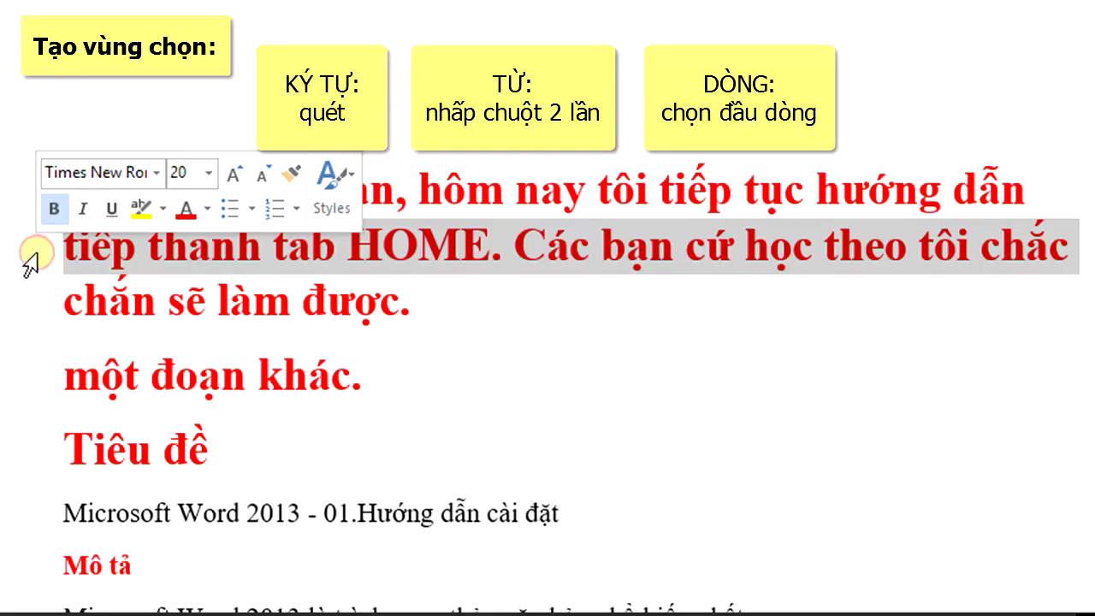
pyautogui.click(31, 310)
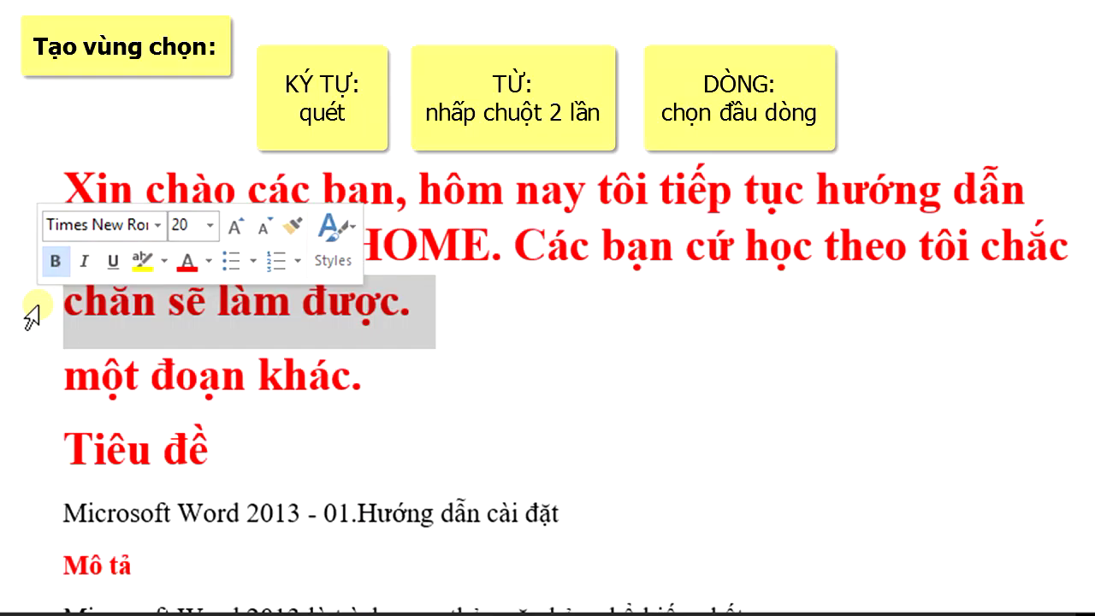
pyautogui.click(626, 245)
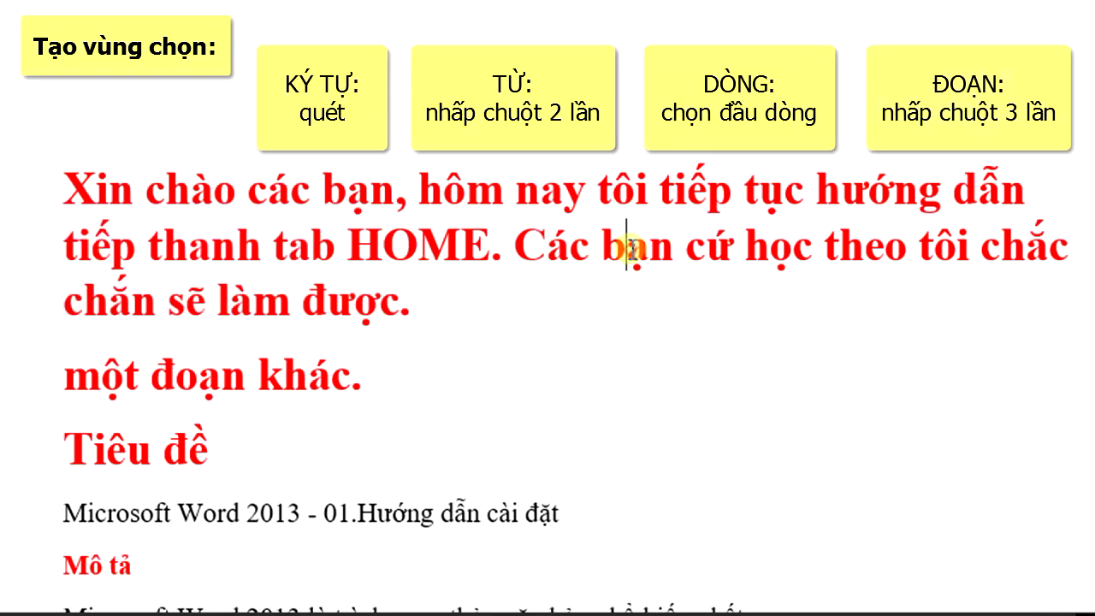
# Step: Select the whole first paragraph by dragging, then by triple-clicking, after selecting X and Xin
pyautogui.moveTo(74, 180)
pyautogui.mouseDown()
pyautogui.moveTo(525, 183)
pyautogui.moveTo(692, 234)
pyautogui.moveTo(422, 318)
pyautogui.mouseUp()
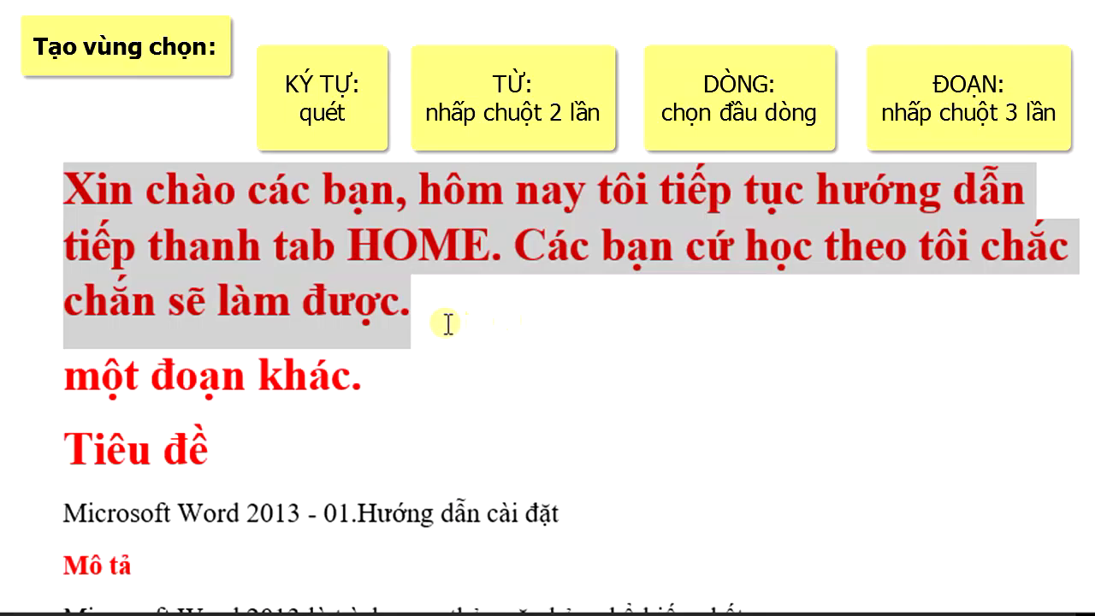
pyautogui.click(412, 314)
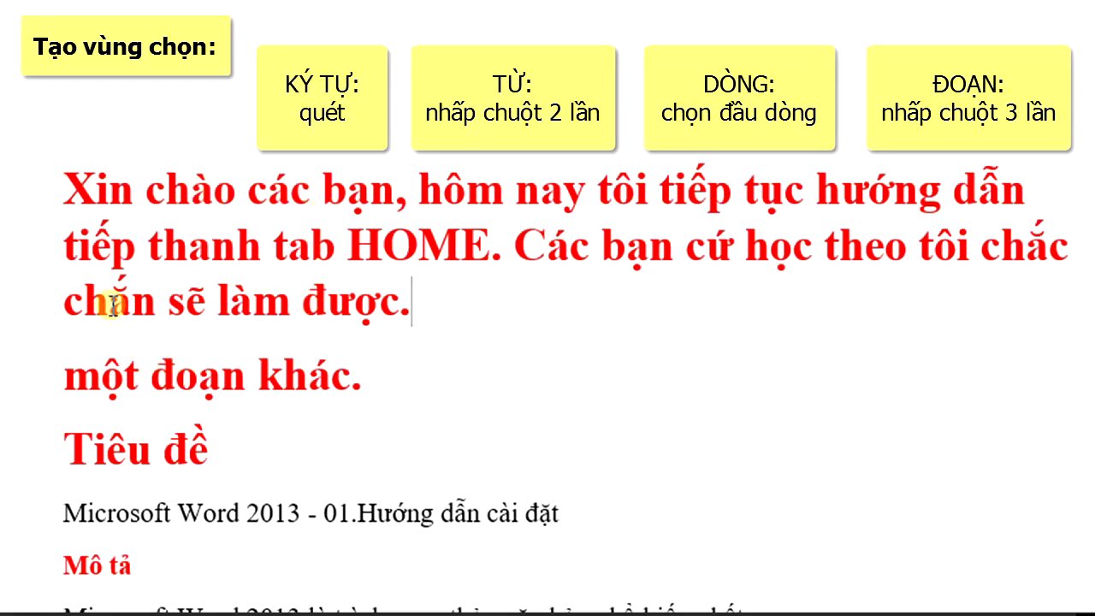
pyautogui.tripleClick(110, 194)
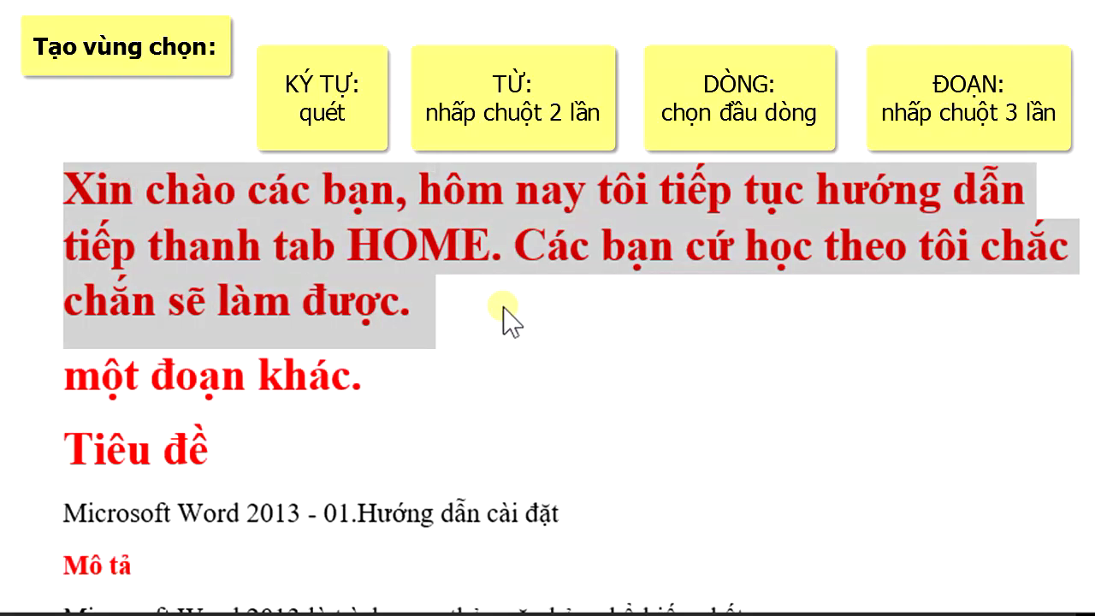
pyautogui.click(206, 246)
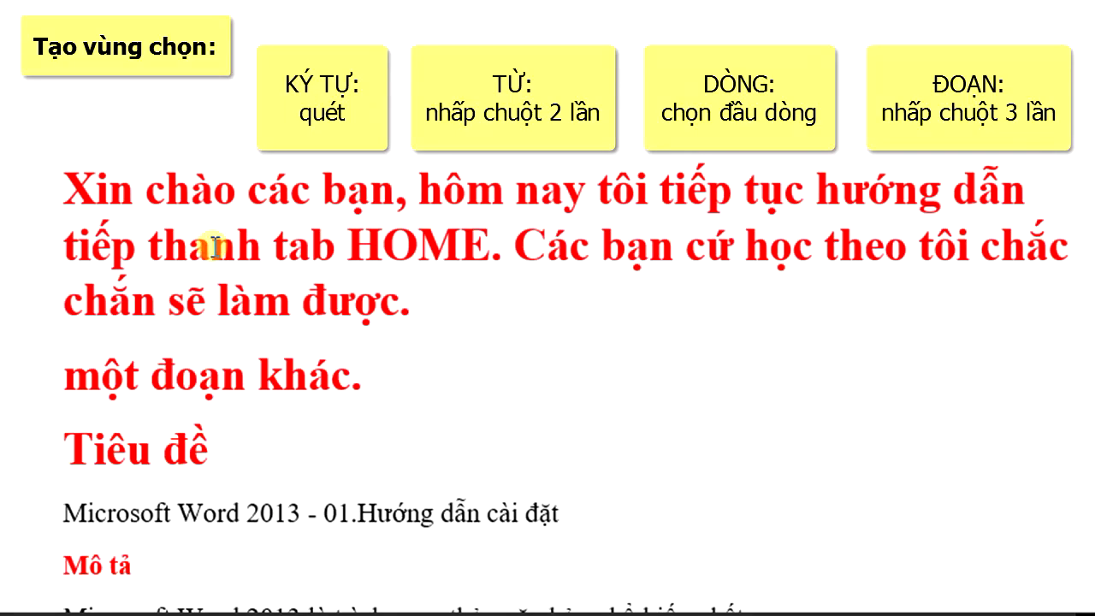
pyautogui.moveTo(65, 192); pyautogui.dragTo(80, 192)
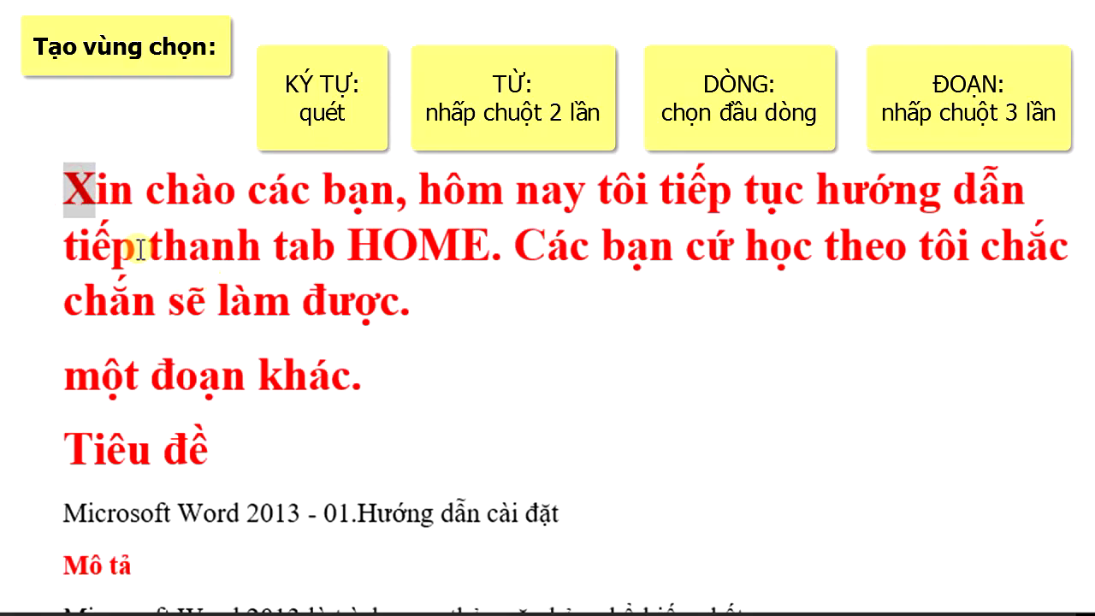
pyautogui.doubleClick(111, 189)
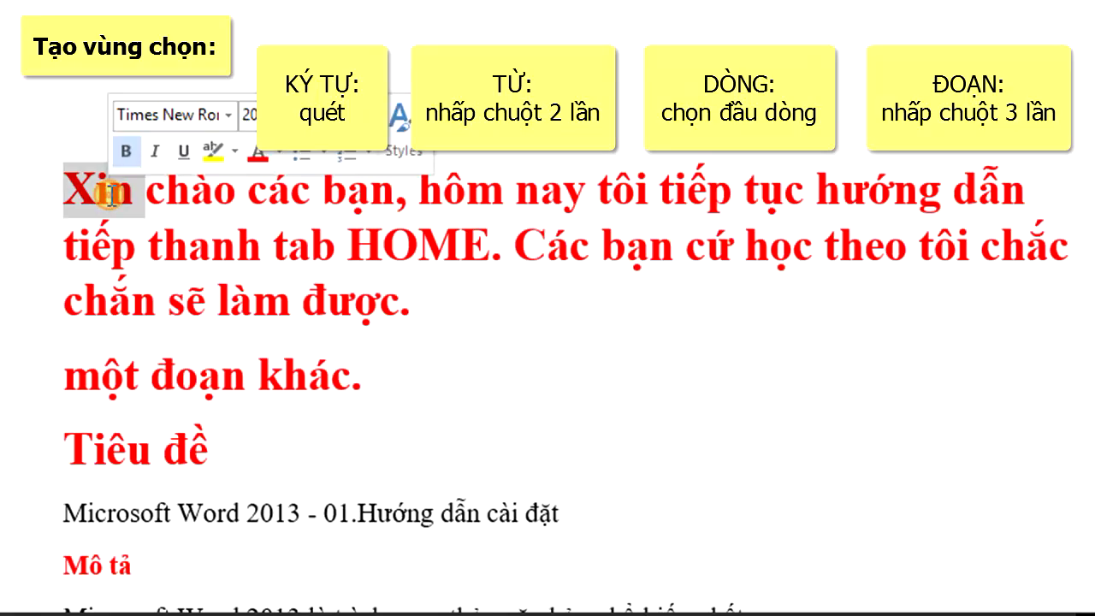
pyautogui.tripleClick(205, 195)
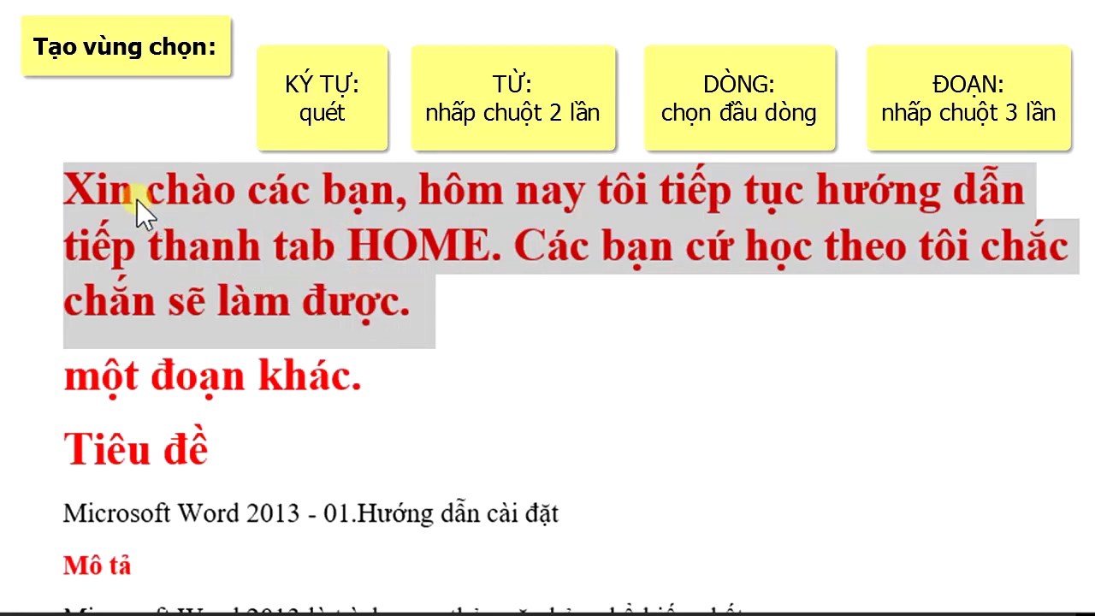
# Step: Select each paragraph line from the left margin, ending on the line 'chắn sẽ làm được.'
pyautogui.click(4, 240)
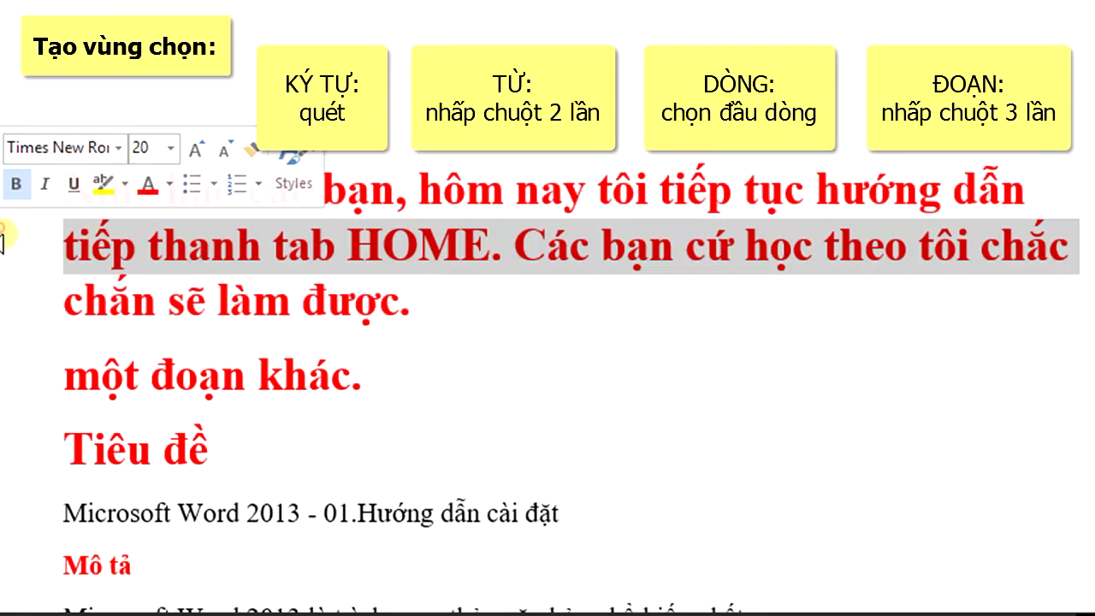
pyautogui.click(31, 298)
pyautogui.click(28, 175)
pyautogui.click(26, 245)
pyautogui.click(34, 299)
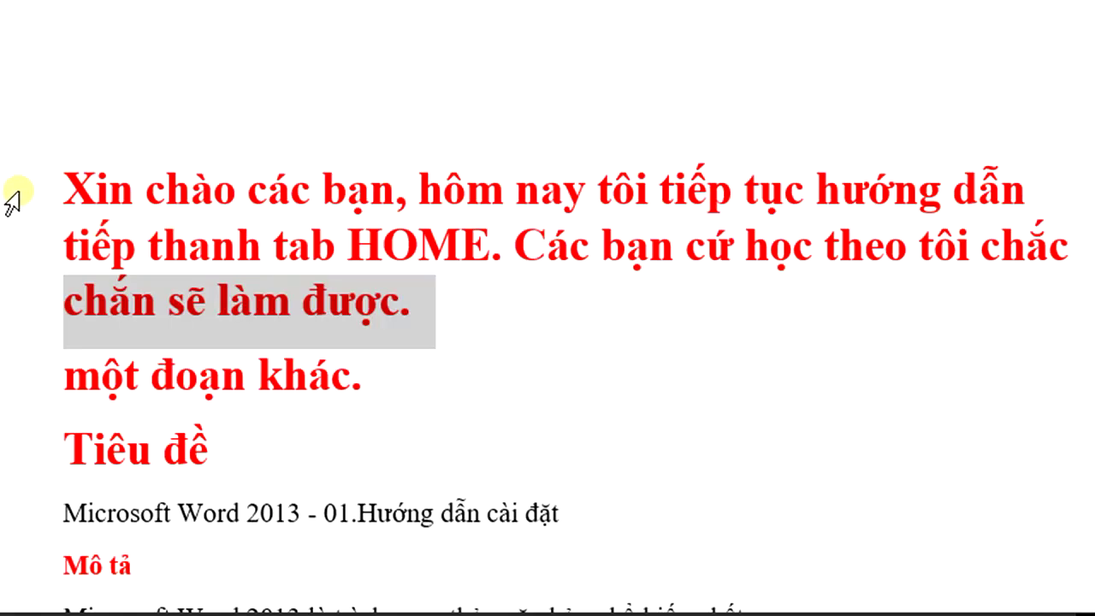
pyautogui.click(67, 190)
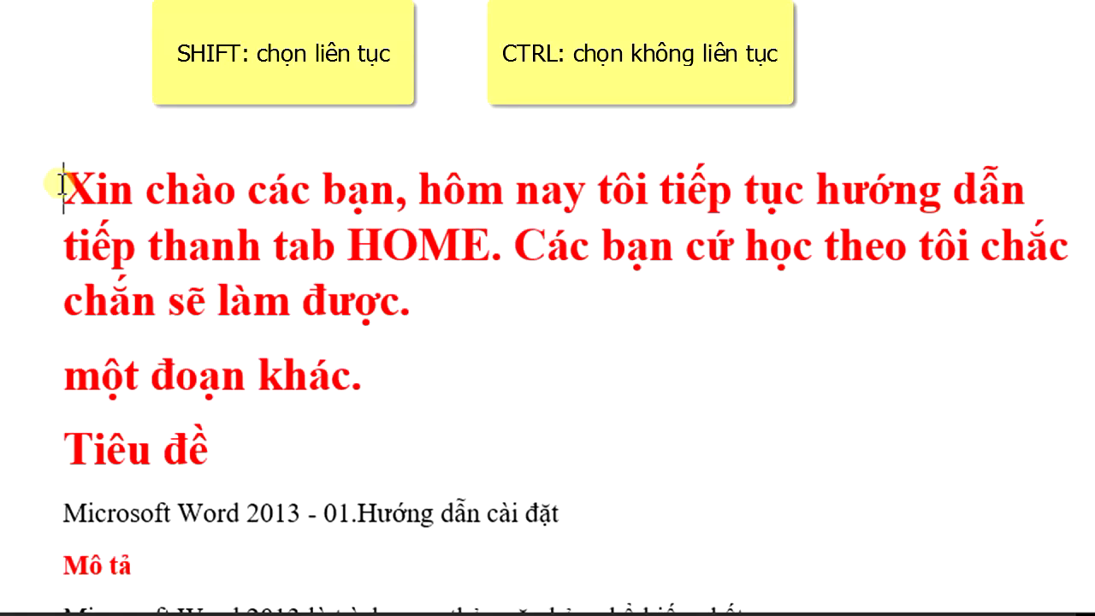
pyautogui.hotkey('shift', 'Right')
pyautogui.hotkey('shift', 'Right')
pyautogui.hotkey('shift', 'Right')
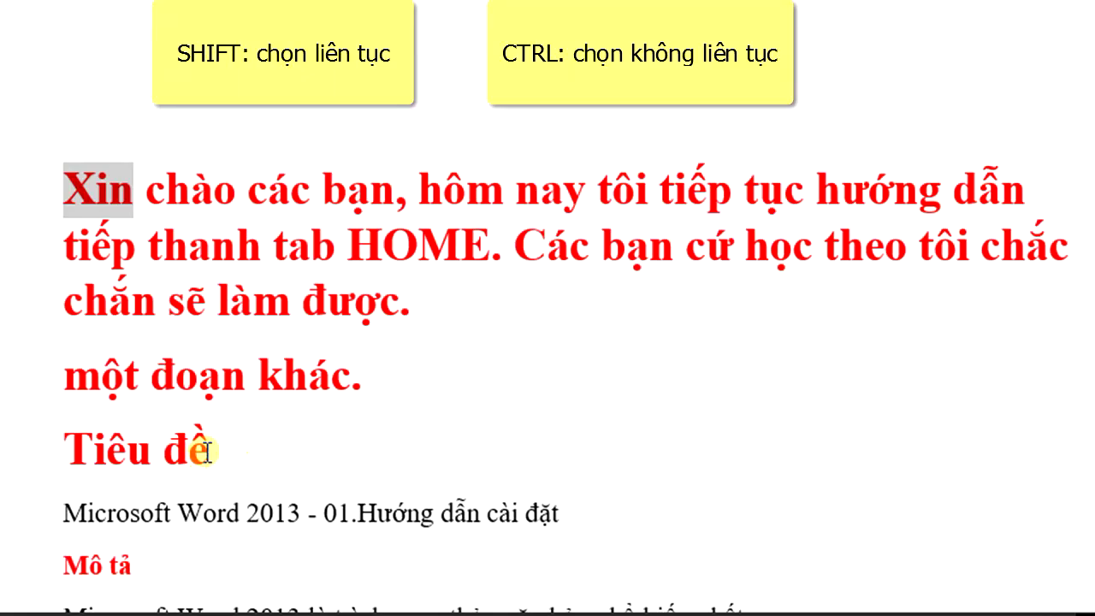
pyautogui.click(327, 301)
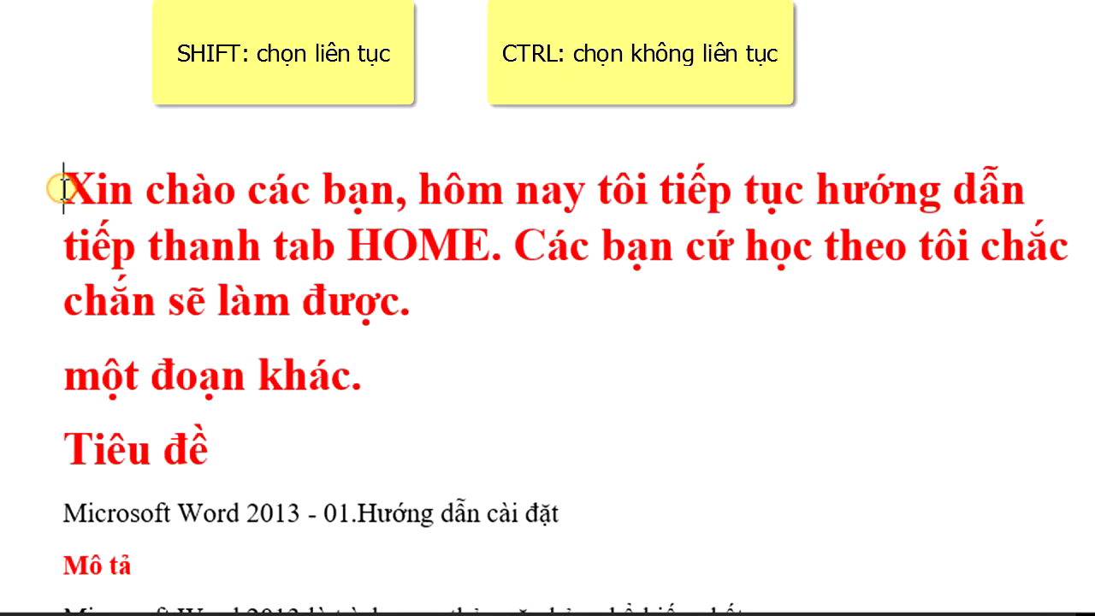
pyautogui.click(66, 188)
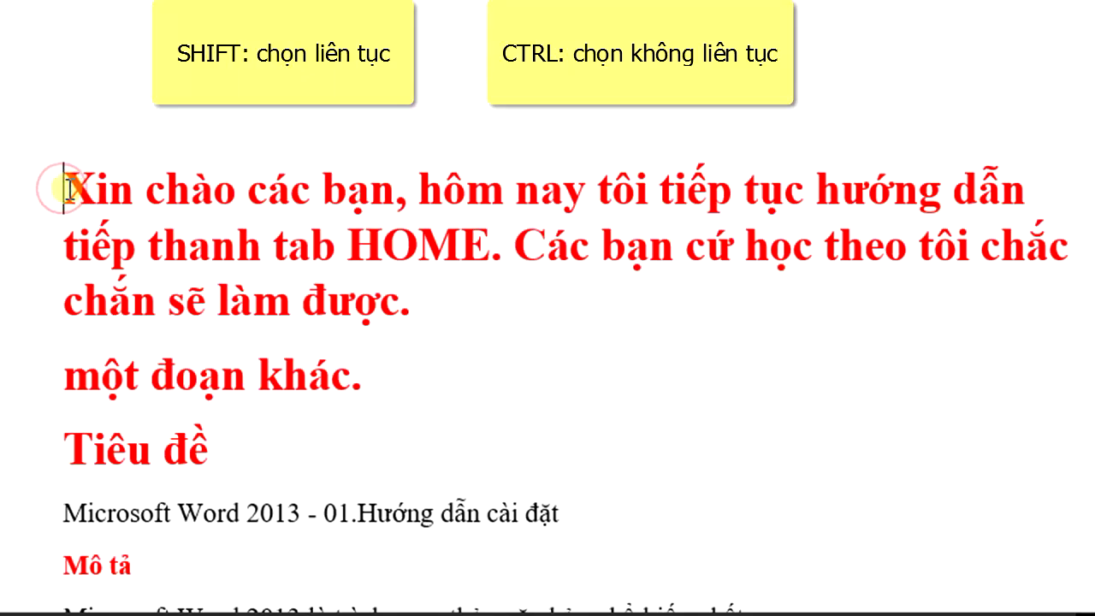
pyautogui.moveTo(67, 187)
pyautogui.mouseDown()
pyautogui.moveTo(127, 192)
pyautogui.moveTo(92, 195)
pyautogui.mouseUp()
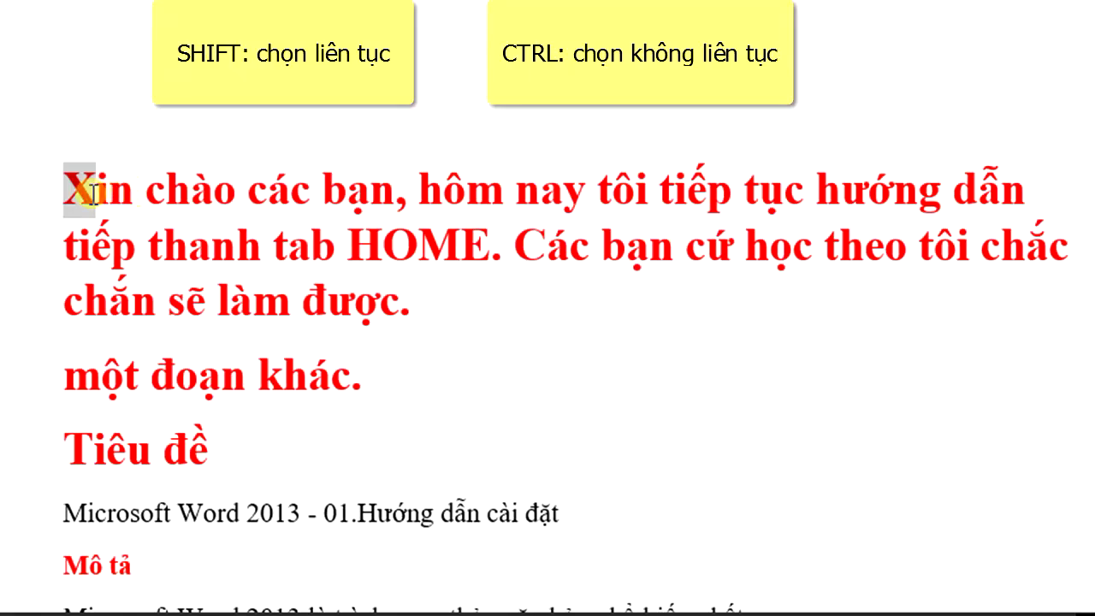
pyautogui.keyDown('ctrl'); pyautogui.click(208, 455); pyautogui.keyUp('ctrl')
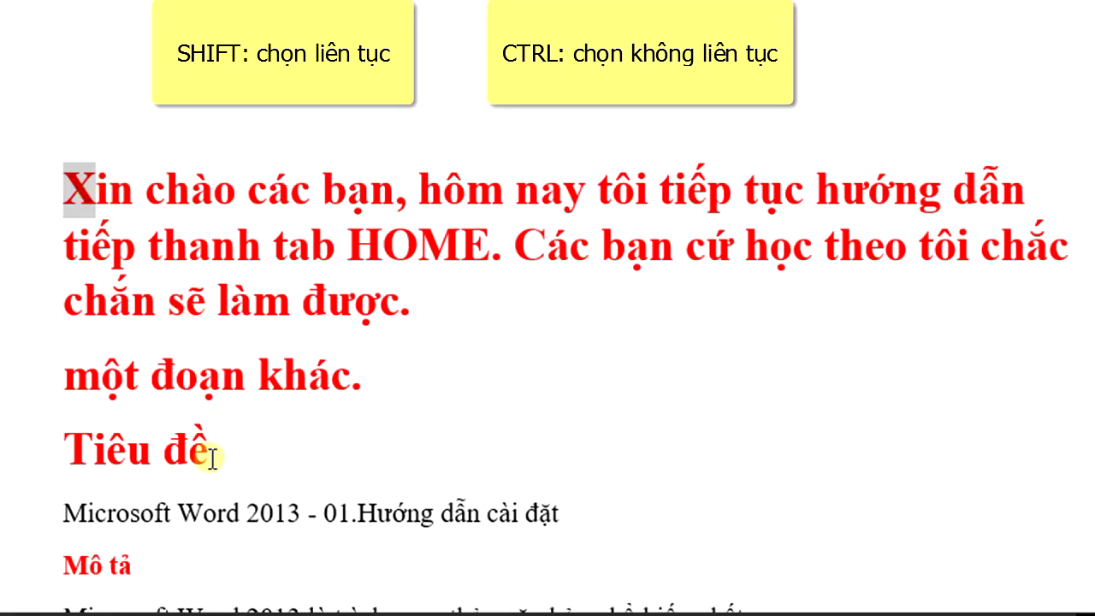
pyautogui.keyDown('shift'); pyautogui.click(211, 457); pyautogui.keyUp('shift')
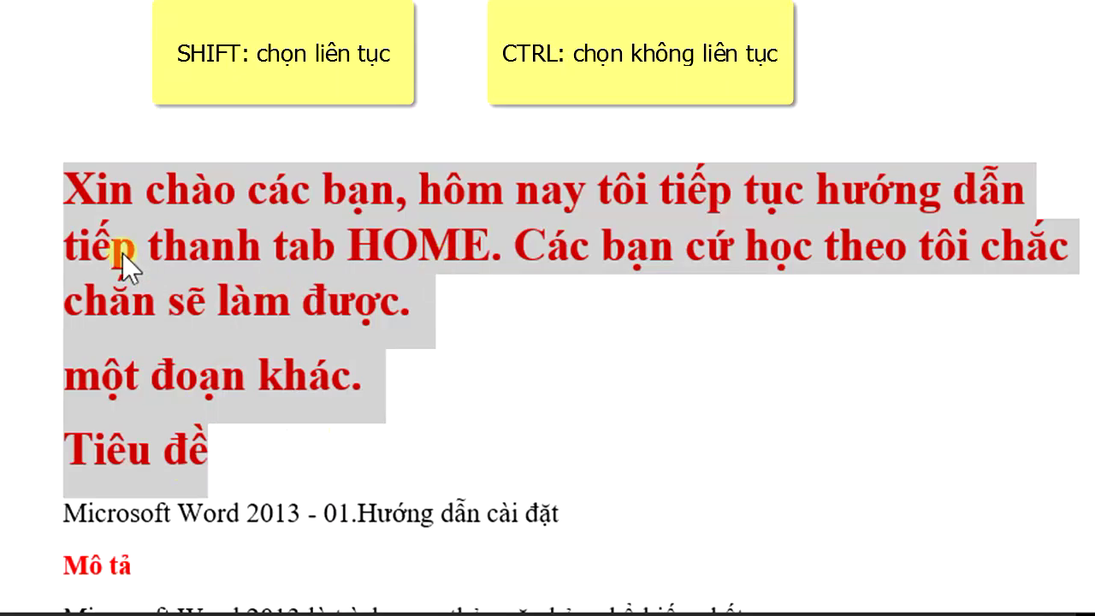
pyautogui.click(311, 248)
# Step: Shift-select from the 'Microsoft Word 2013 là' description line through 'Office' in the tags line
pyautogui.scroll(-2, 137, 427)
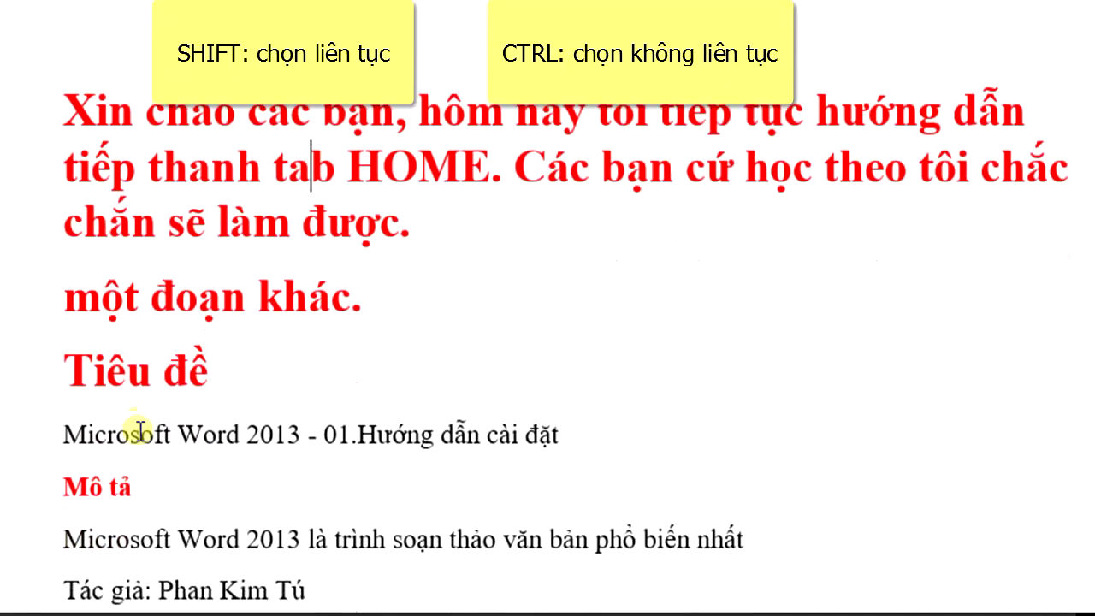
pyautogui.scroll(-6, 139, 427)
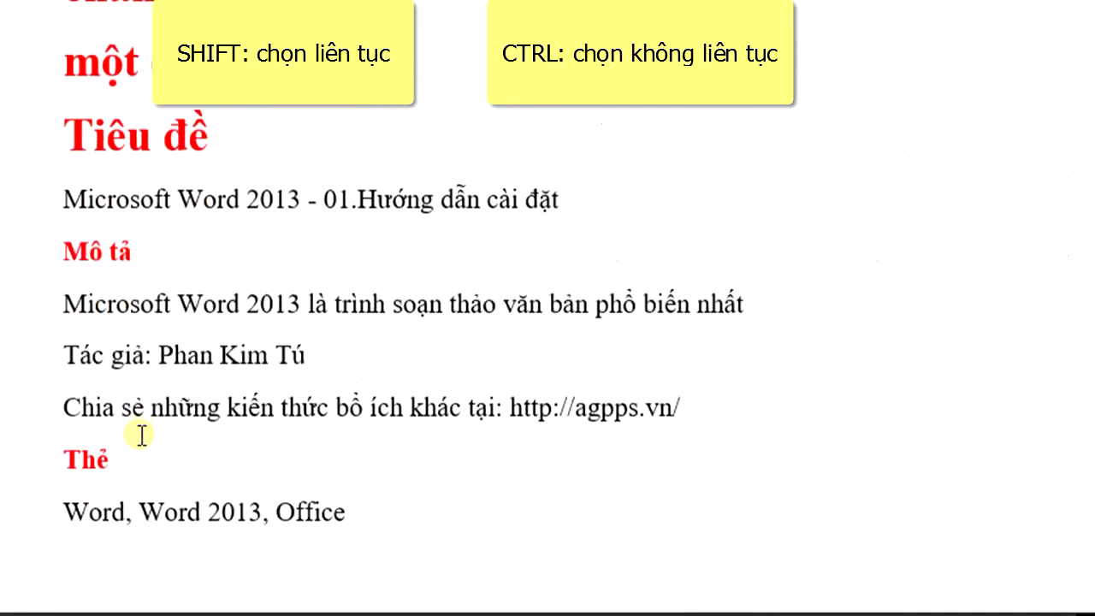
pyautogui.click(65, 198)
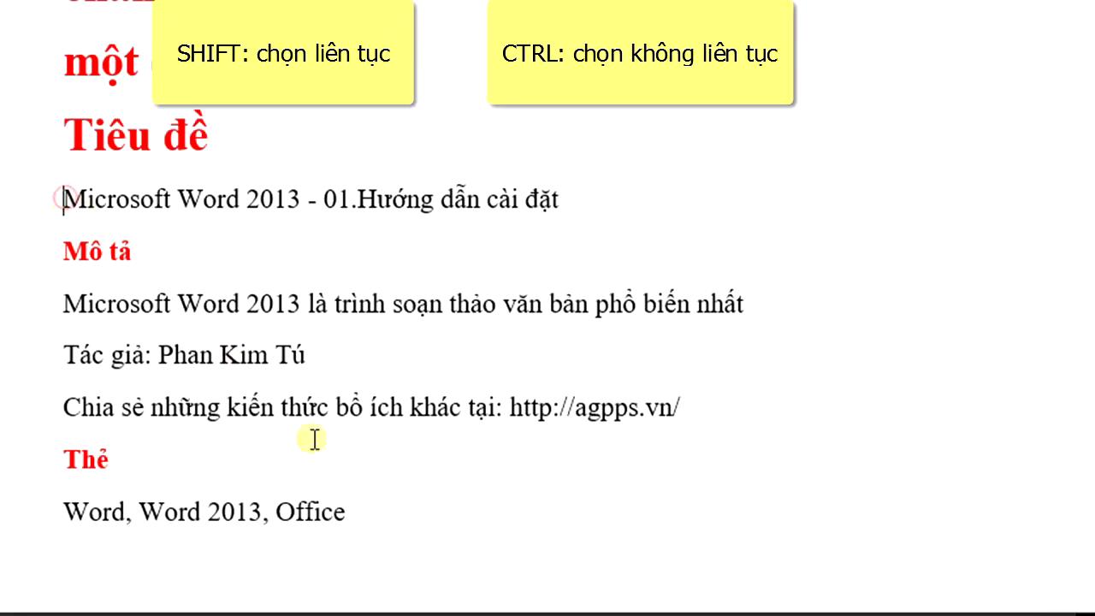
pyautogui.click(366, 516)
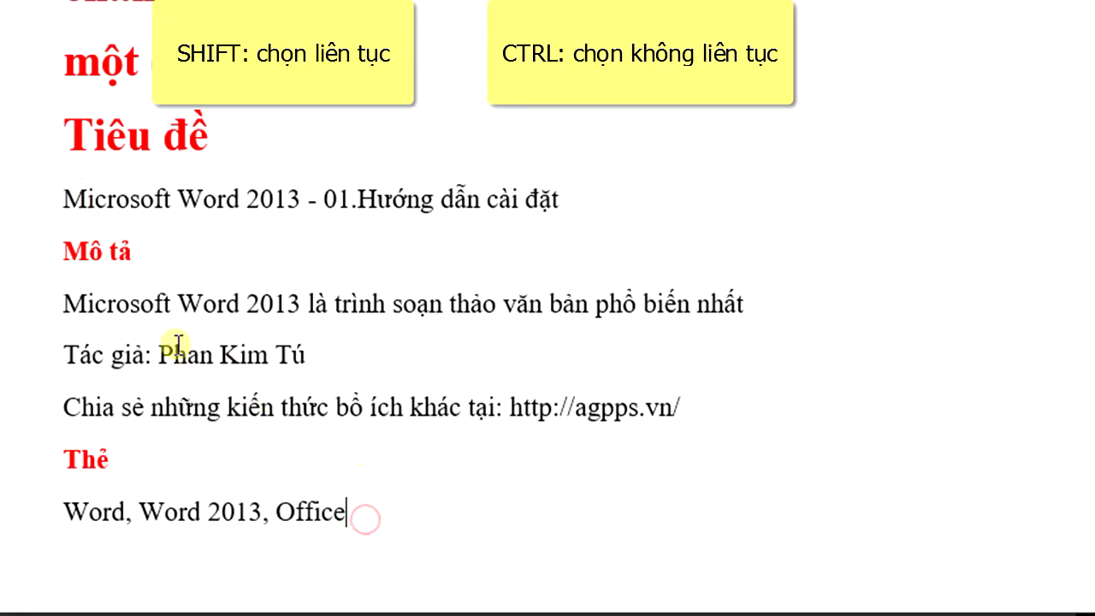
pyautogui.keyDown('shift'); pyautogui.click(64, 303); pyautogui.keyUp('shift')
pyautogui.click(182, 373)
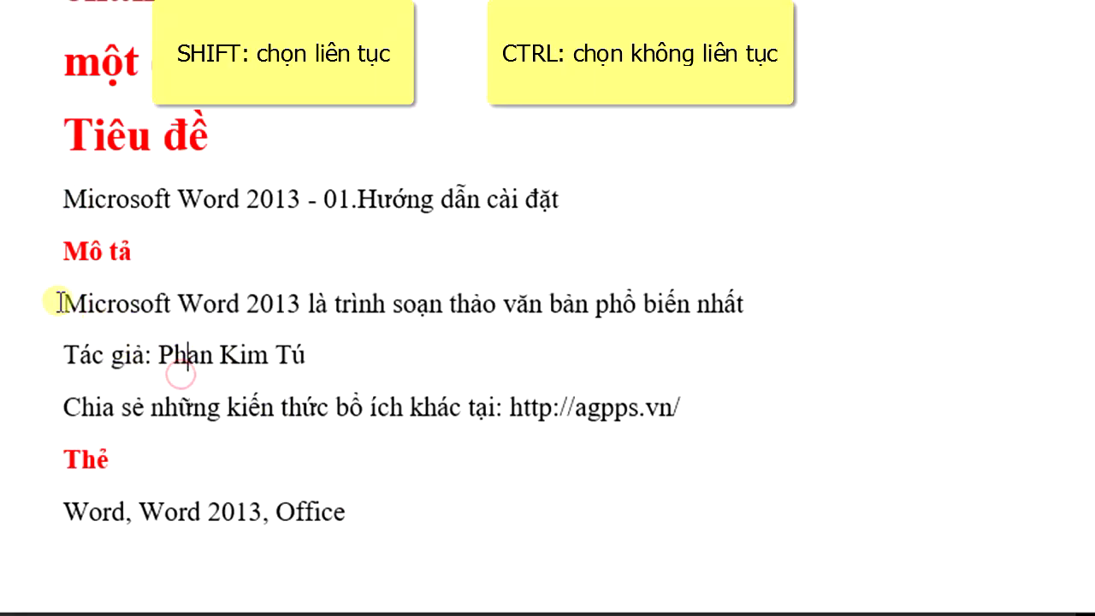
pyautogui.click(62, 302)
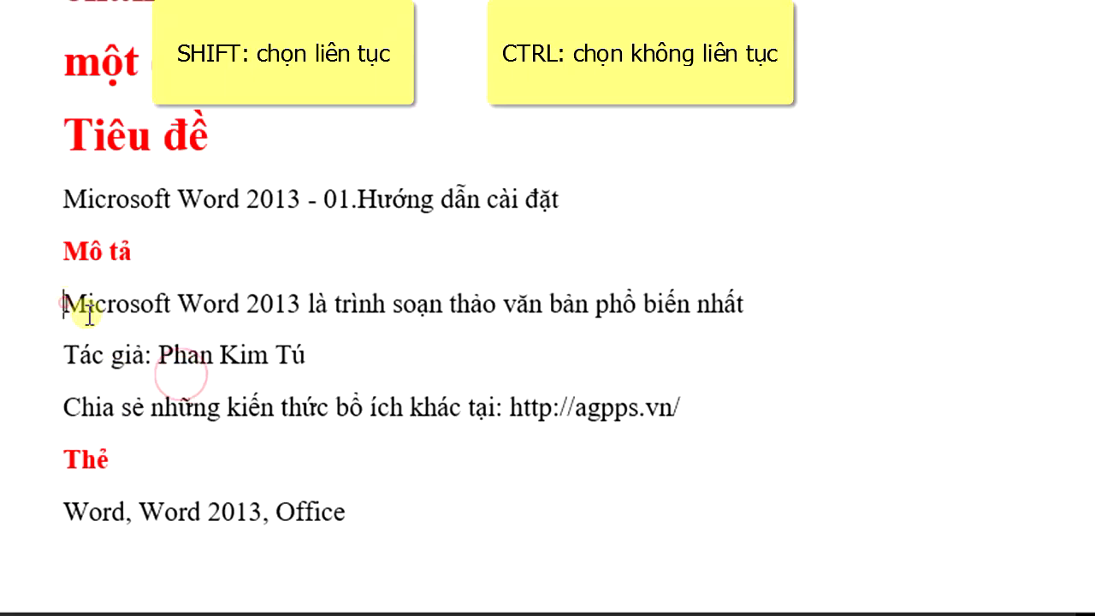
pyautogui.keyDown('shift'); pyautogui.click(360, 516); pyautogui.keyUp('shift')
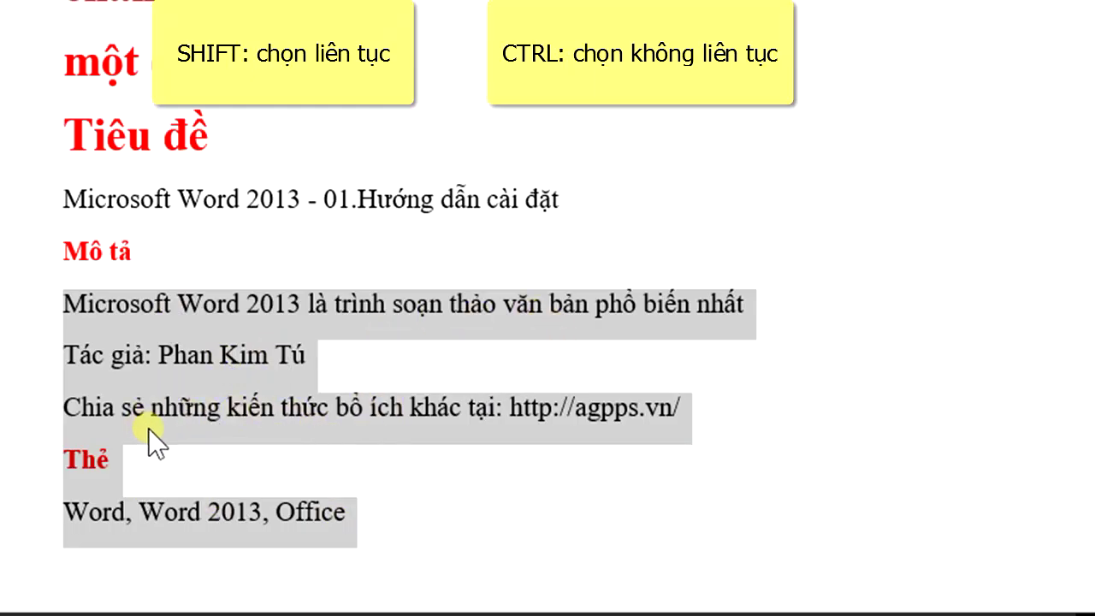
pyautogui.scroll(4, 173, 427)
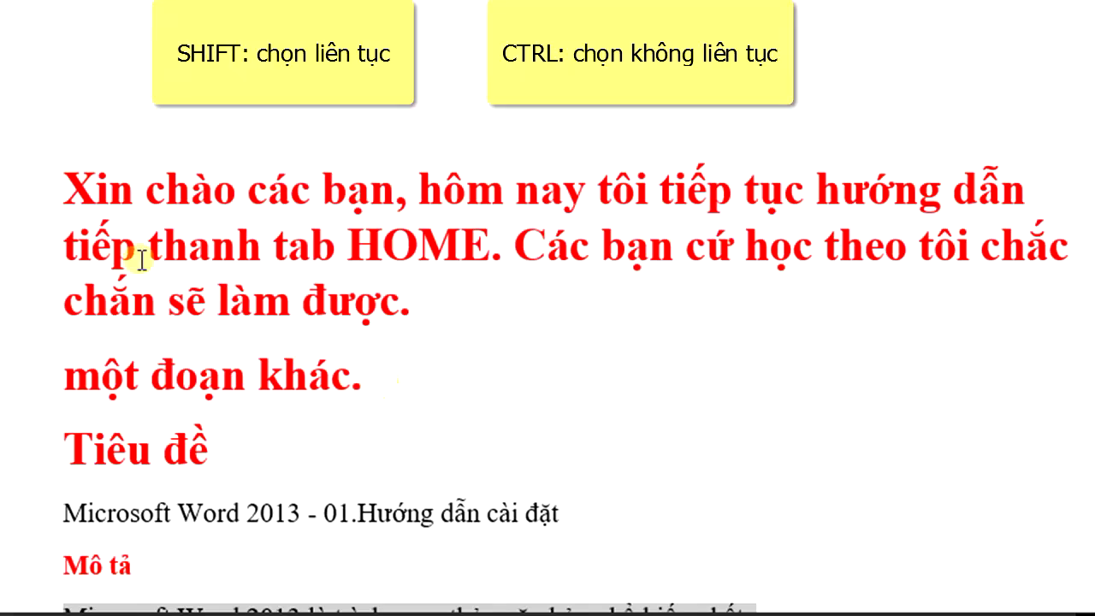
# Step: Ctrl-select 'Xin chào', 'làm được' and 'Tiêu đề' and colour them Dark Green
pyautogui.moveTo(72, 188); pyautogui.dragTo(212, 188)
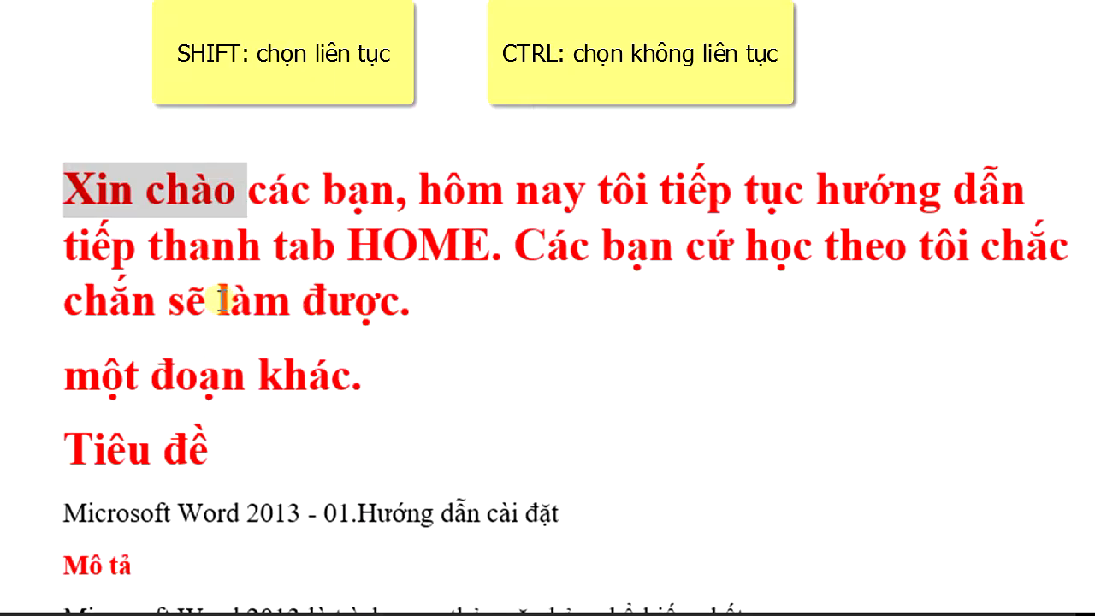
pyautogui.moveTo(220, 301); pyautogui.dragTo(366, 306)
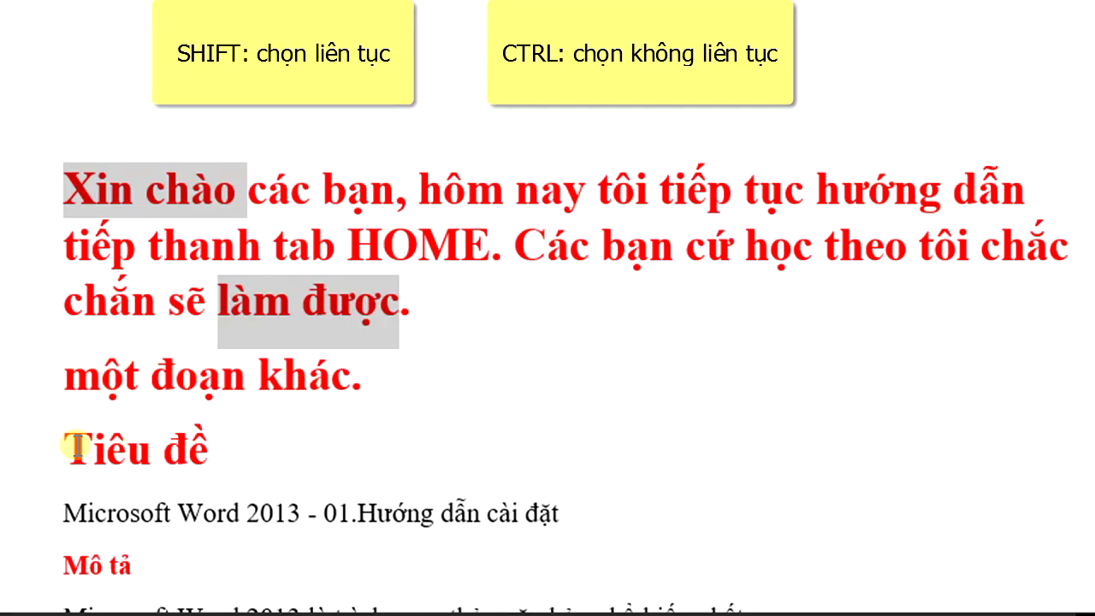
pyautogui.moveTo(73, 443); pyautogui.dragTo(207, 462)
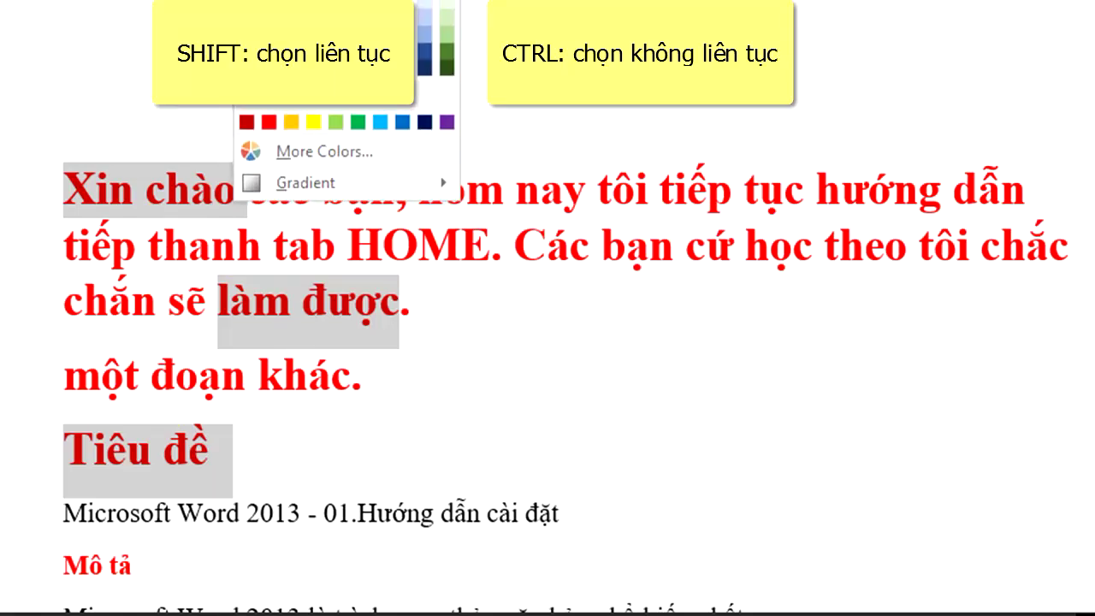
pyautogui.click(453, 70)
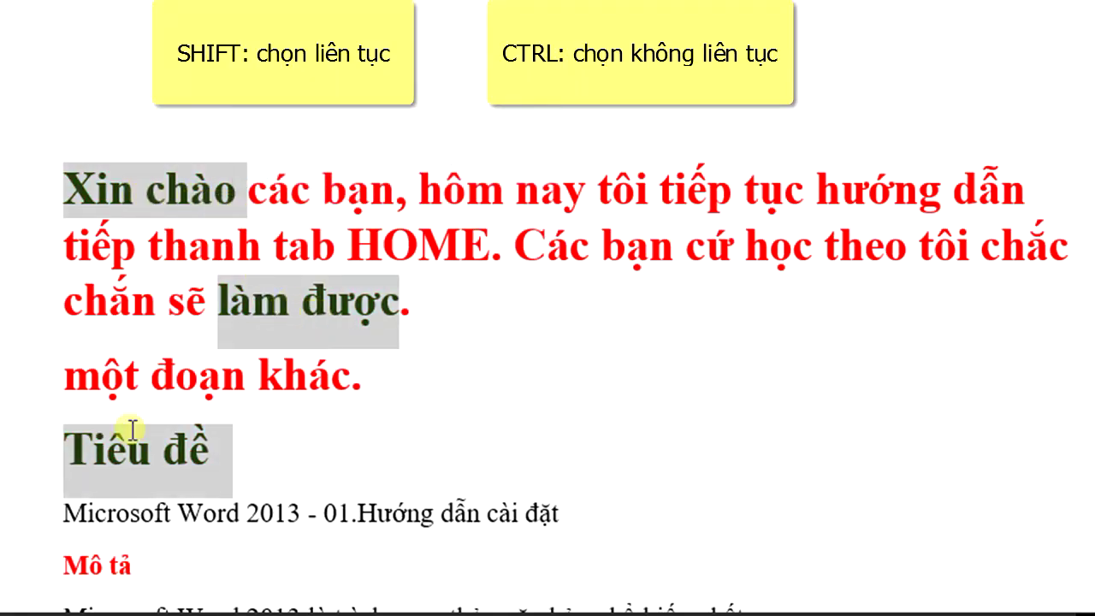
pyautogui.click(348, 244)
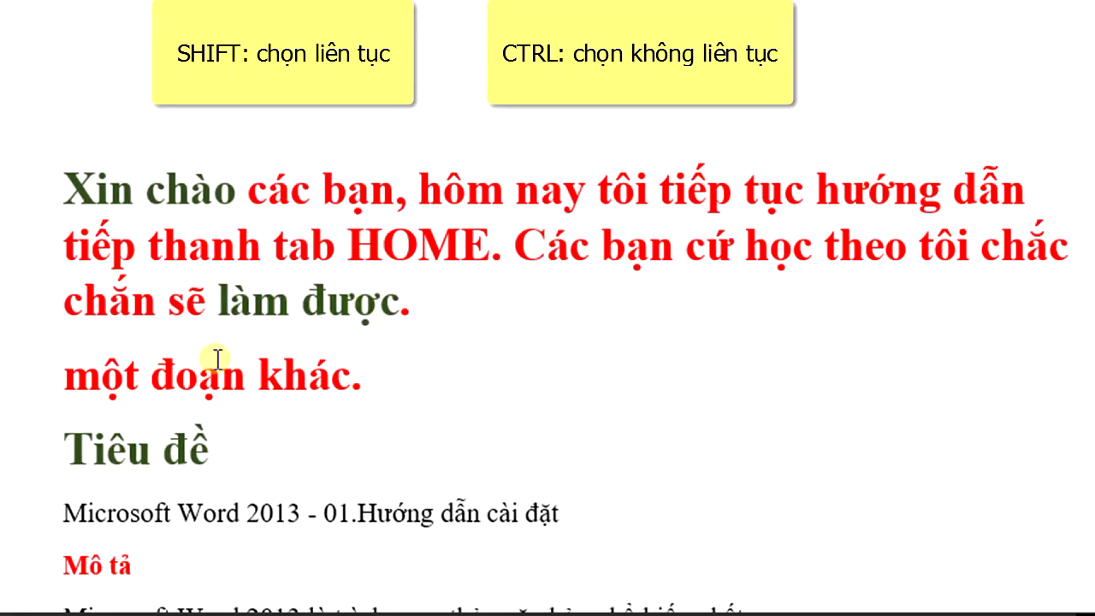
pyautogui.scroll(-1, 224, 353)
pyautogui.scroll(-3, 224, 354)
pyautogui.scroll(-2, 289, 357)
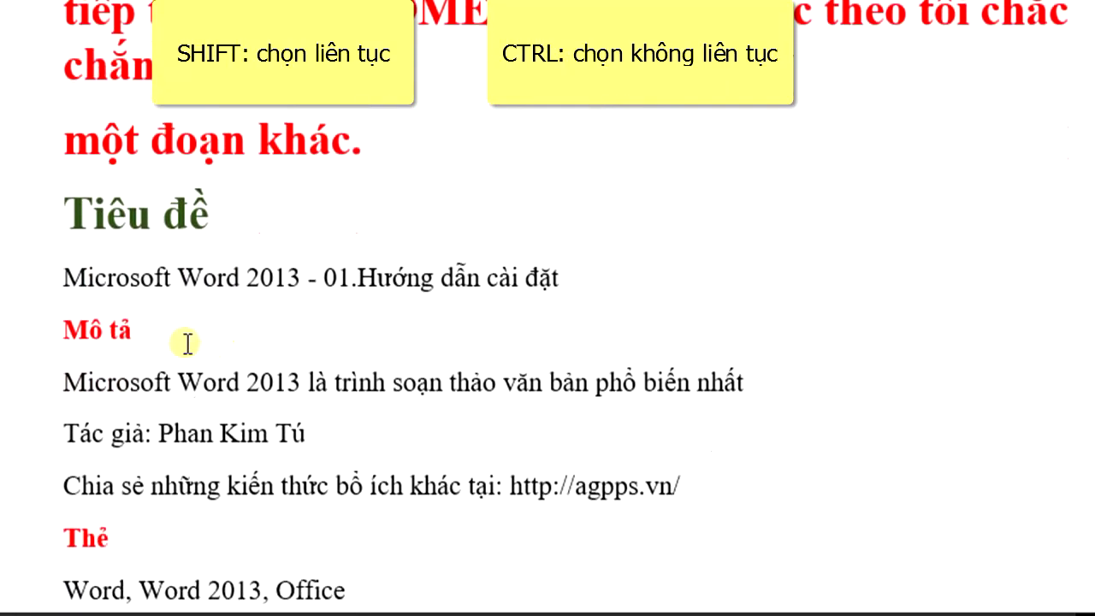
pyautogui.click(64, 278)
pyautogui.keyDown('shift'); pyautogui.click(305, 440); pyautogui.keyUp('shift')
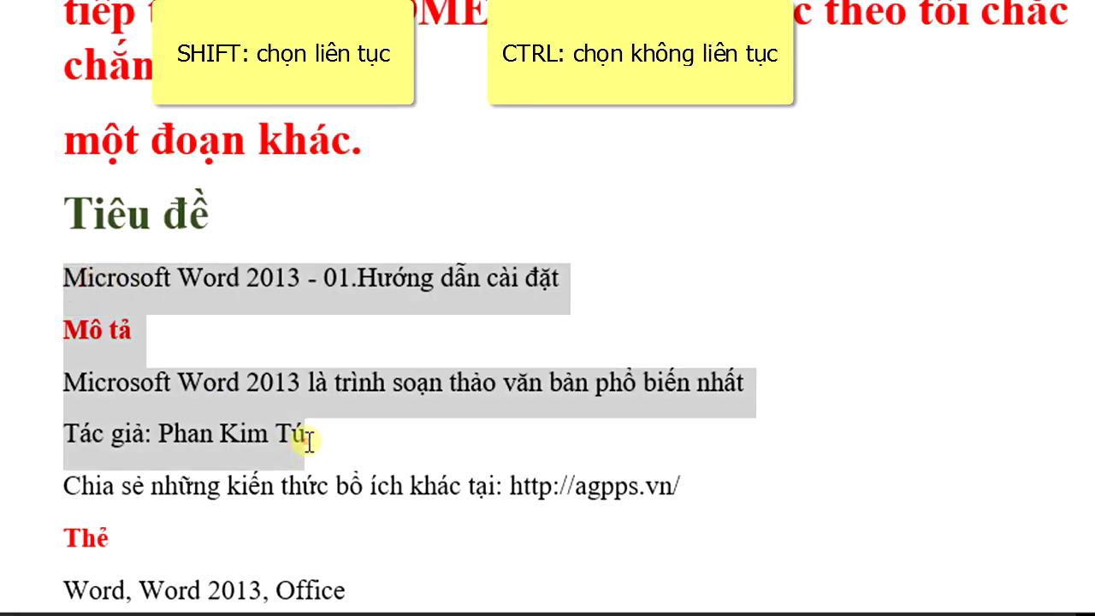
pyautogui.click(255, 327)
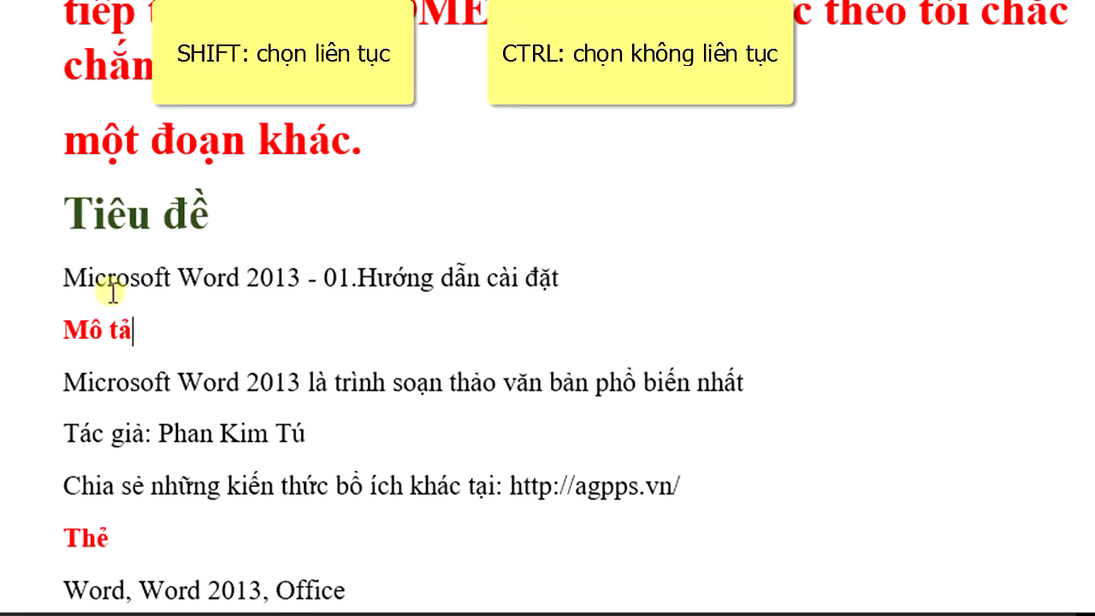
pyautogui.moveTo(60, 275); pyautogui.dragTo(169, 273)
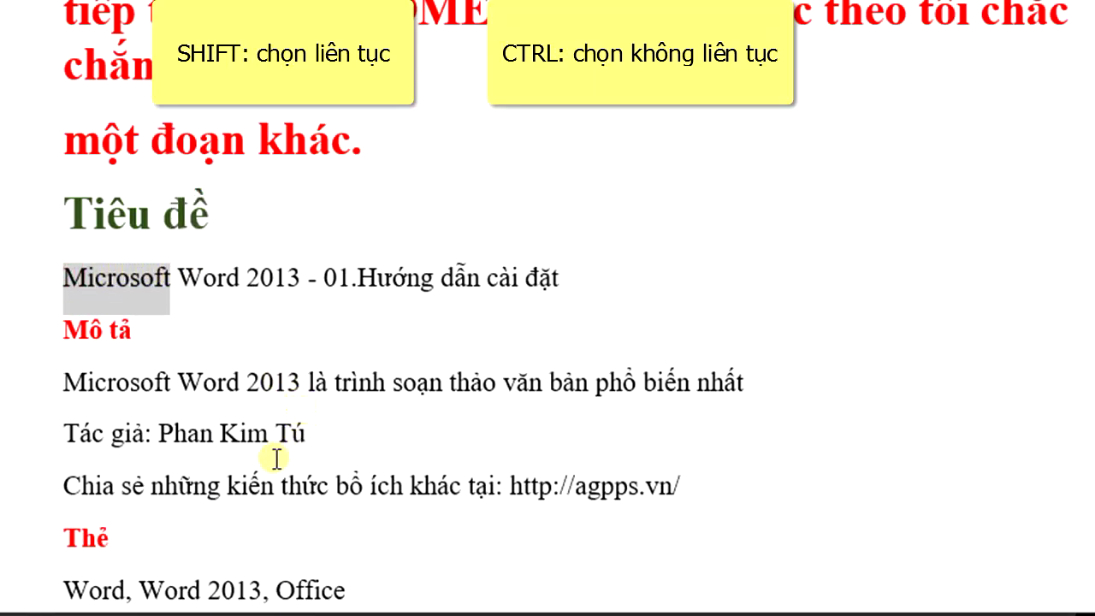
pyautogui.moveTo(159, 433); pyautogui.dragTo(303, 432)
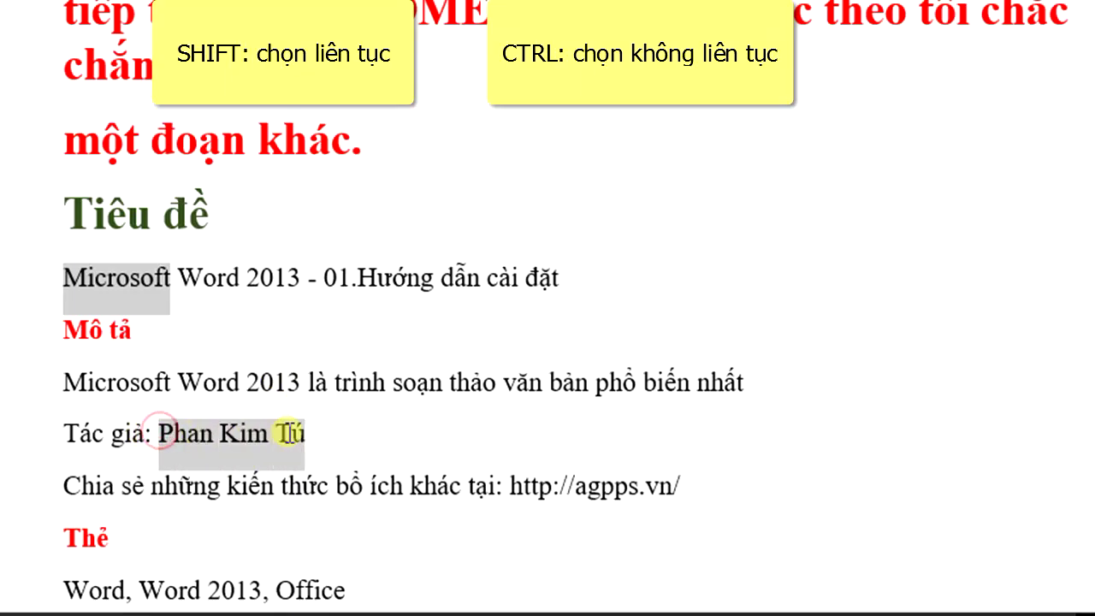
pyautogui.moveTo(509, 485); pyautogui.dragTo(680, 485)
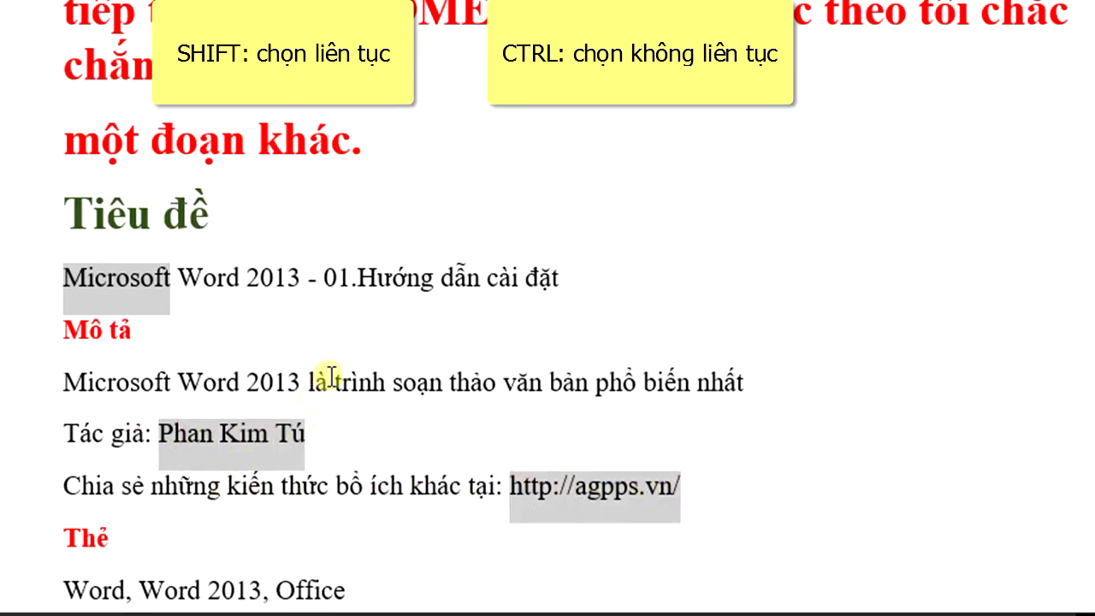